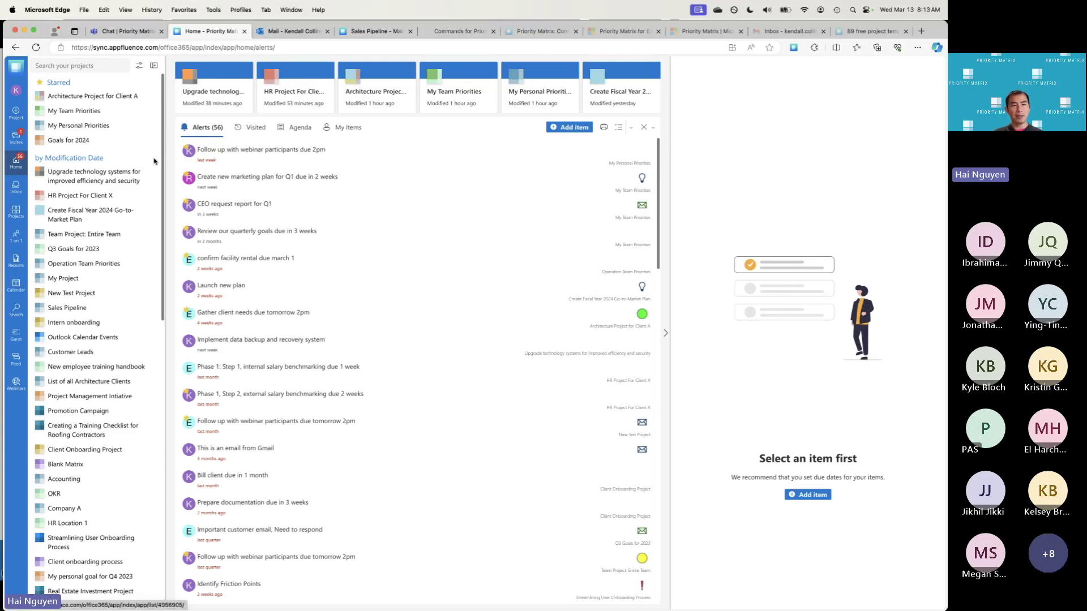
Open the full list of all projects from the Projects sidebar popup
{"action": "left_click", "coordinate": [16, 215]}
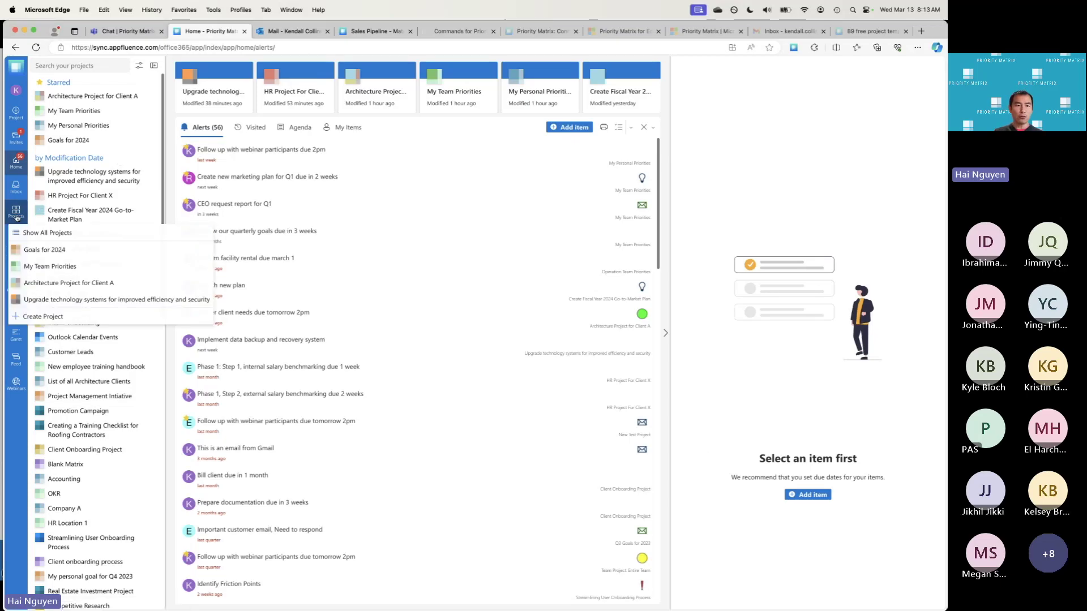
{"action": "left_click", "coordinate": [41, 233]}
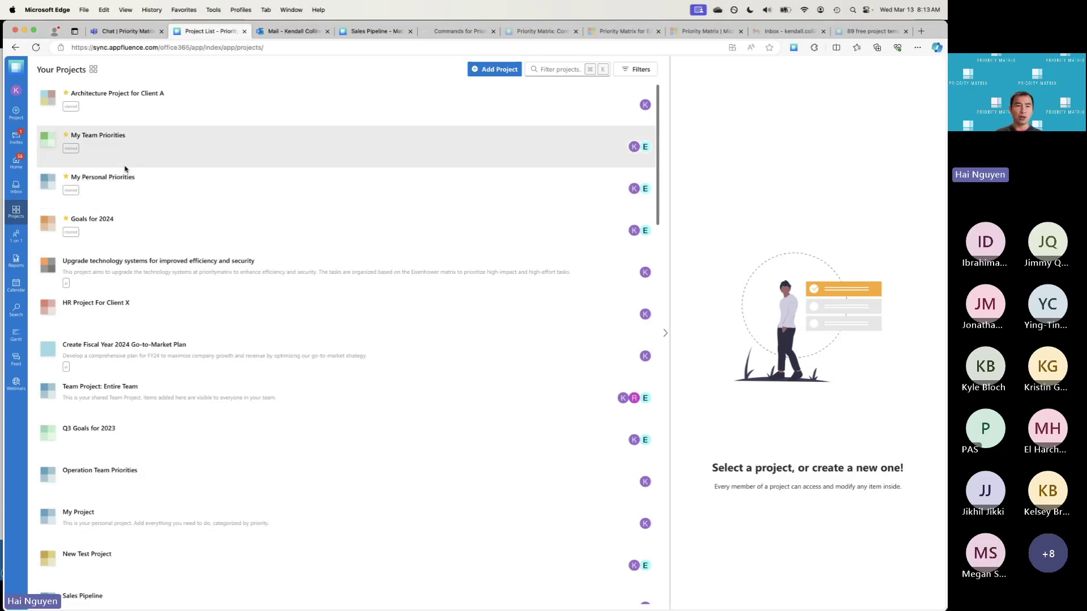
Scroll the Your Projects list and open Architecture Project for Client A
{"action": "scroll", "coordinate": [134, 170], "scroll_direction": "down", "scroll_amount": 3}
{"action": "scroll", "coordinate": [153, 238], "scroll_direction": "down", "scroll_amount": 10}
{"action": "scroll", "coordinate": [181, 195], "scroll_direction": "up", "scroll_amount": 12}
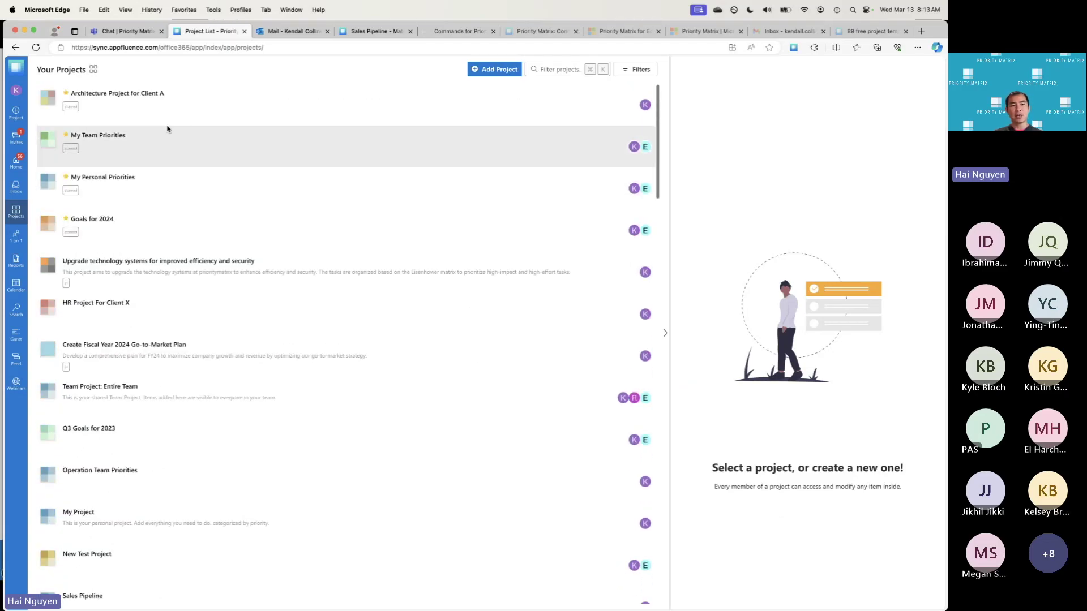
{"action": "left_click", "coordinate": [137, 97]}
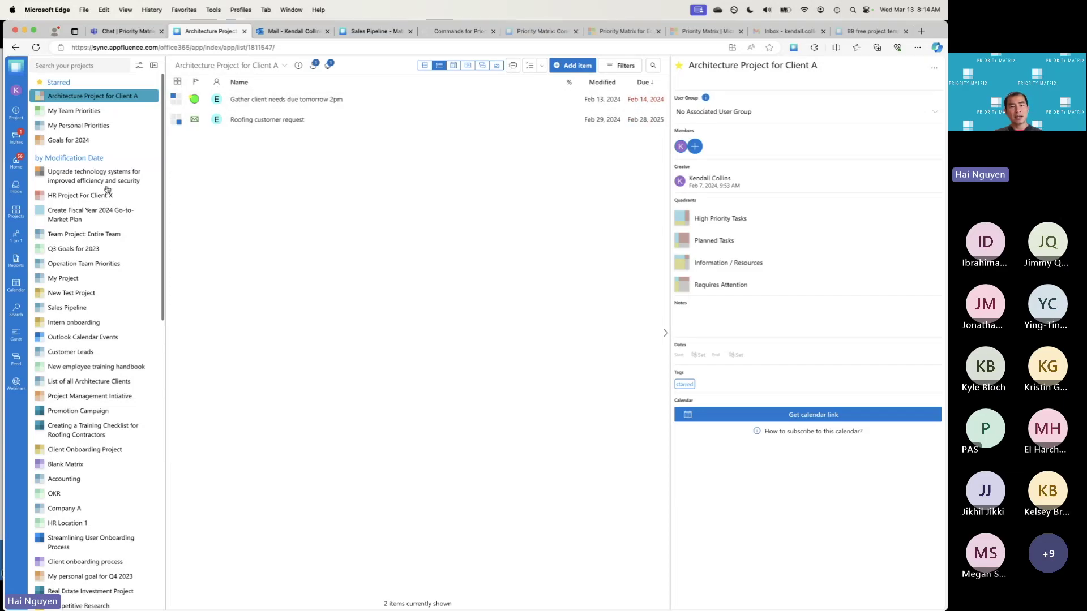
Show all projects and start a new project with Add Project
{"action": "left_click", "coordinate": [16, 211]}
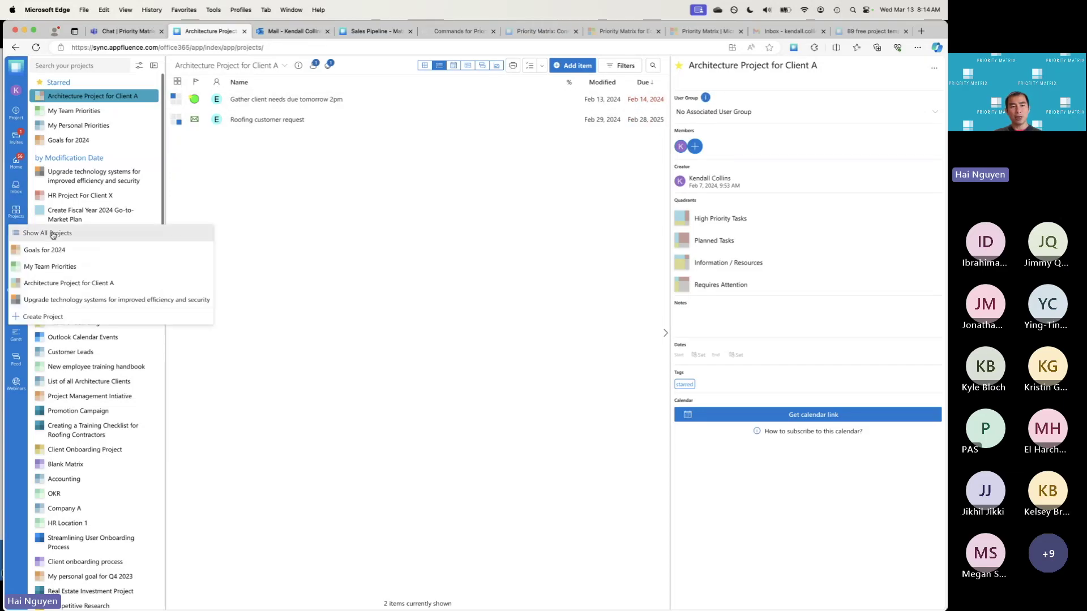
{"action": "left_click", "coordinate": [53, 233]}
{"action": "left_click", "coordinate": [491, 68]}
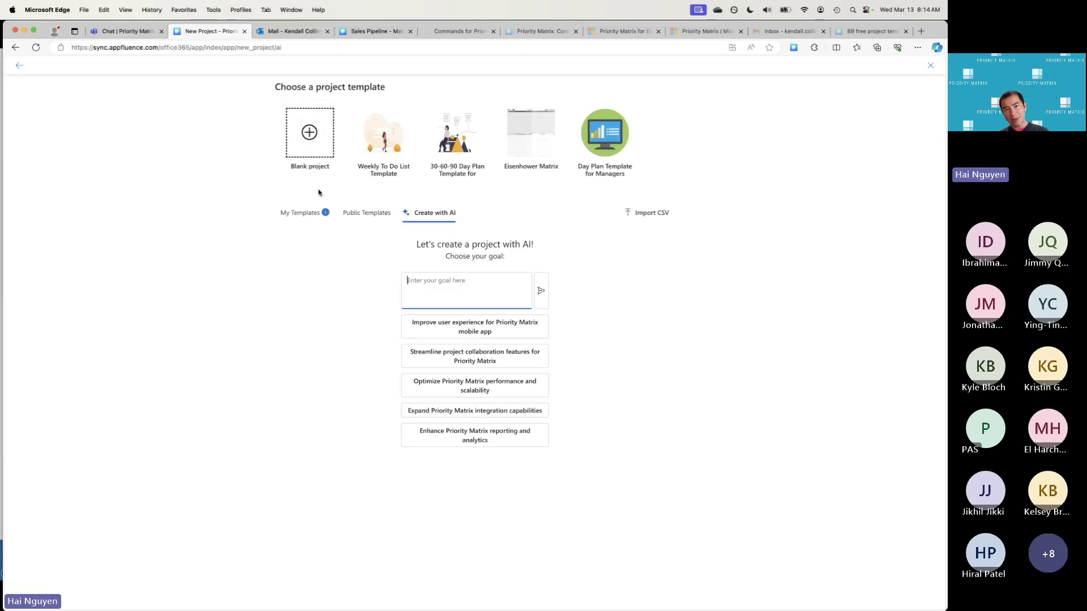
Browse the Public Templates list, then switch to the '89 free project templates' gallery tab
{"action": "left_click", "coordinate": [355, 213]}
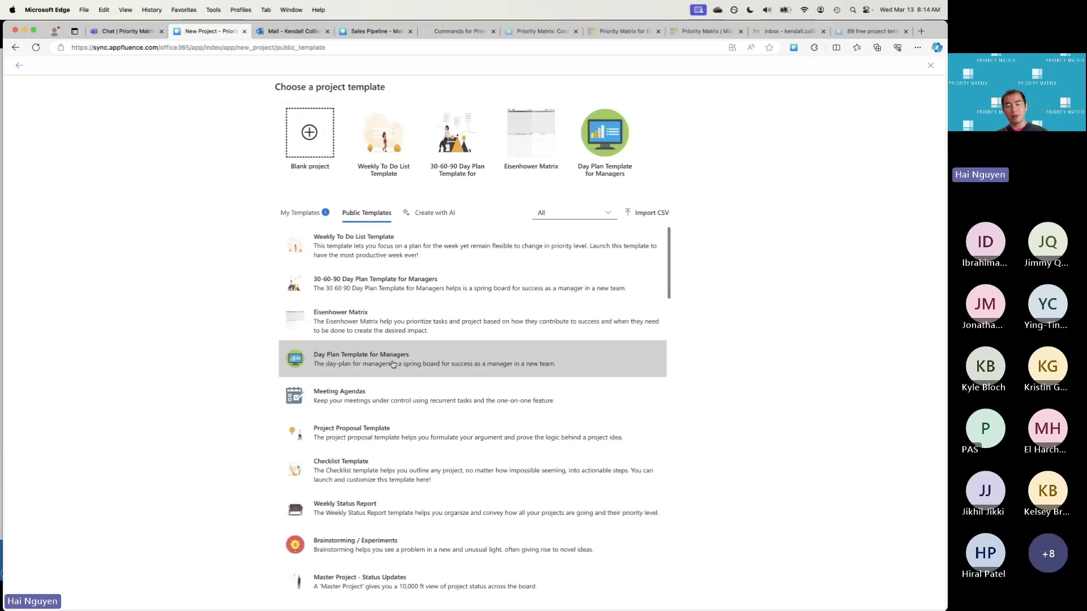
{"action": "scroll", "coordinate": [393, 360], "scroll_direction": "down", "scroll_amount": 3}
{"action": "scroll", "coordinate": [407, 356], "scroll_direction": "up", "scroll_amount": 3}
{"action": "scroll", "coordinate": [418, 359], "scroll_direction": "down", "scroll_amount": 3}
{"action": "scroll", "coordinate": [415, 351], "scroll_direction": "up", "scroll_amount": 3}
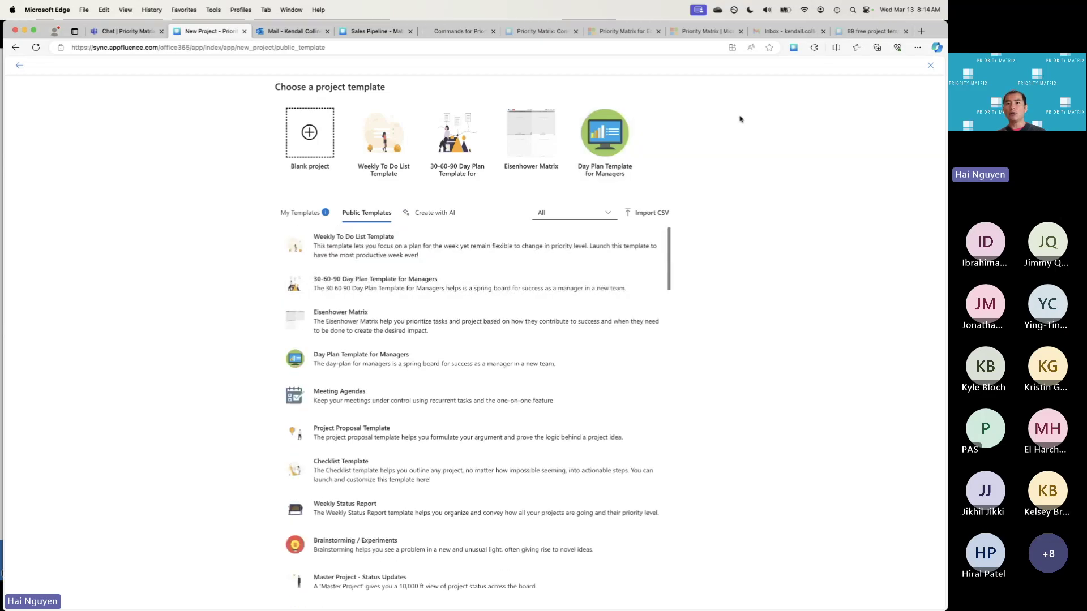
{"action": "left_click", "coordinate": [864, 33]}
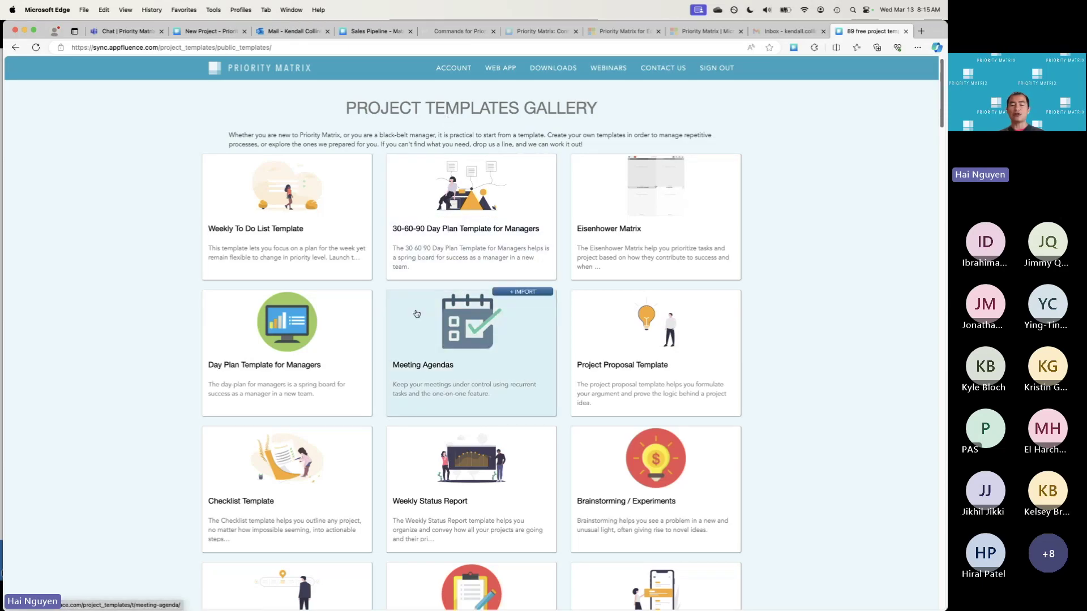
Scroll through the Project Templates Gallery, then return to the New Project tab
{"action": "scroll", "coordinate": [417, 314], "scroll_direction": "down", "scroll_amount": 1}
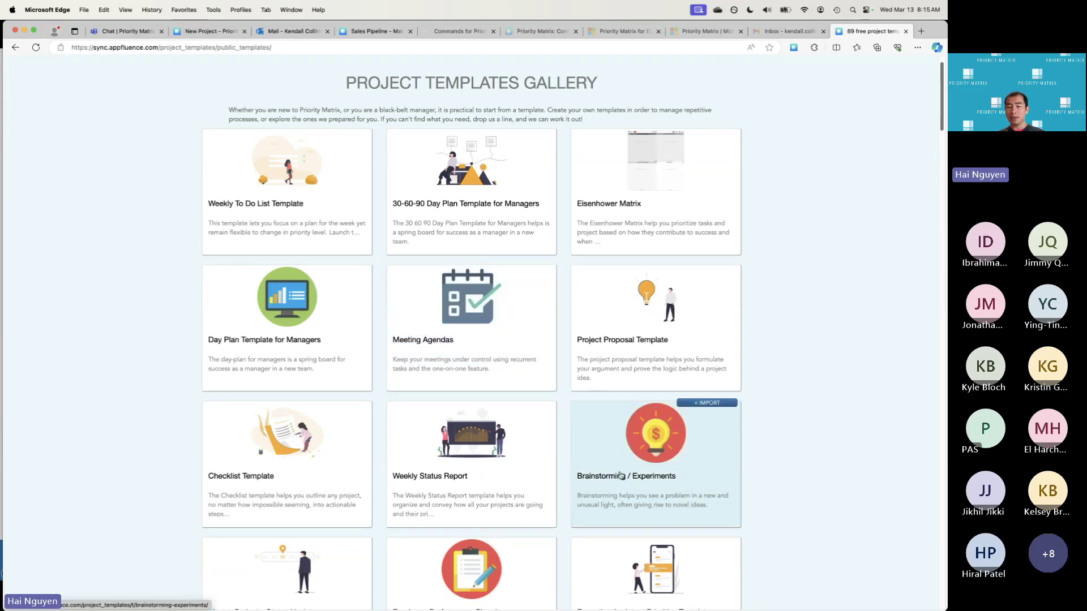
{"action": "scroll", "coordinate": [621, 475], "scroll_direction": "down", "scroll_amount": 2}
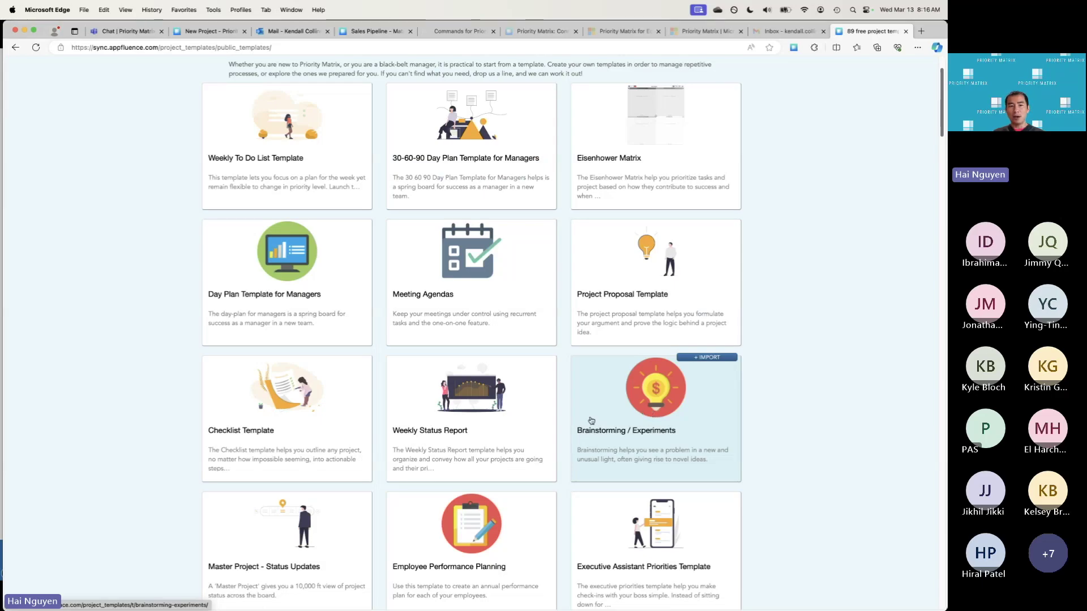
{"action": "scroll", "coordinate": [591, 420], "scroll_direction": "down", "scroll_amount": 3}
{"action": "scroll", "coordinate": [591, 420], "scroll_direction": "down", "scroll_amount": 2}
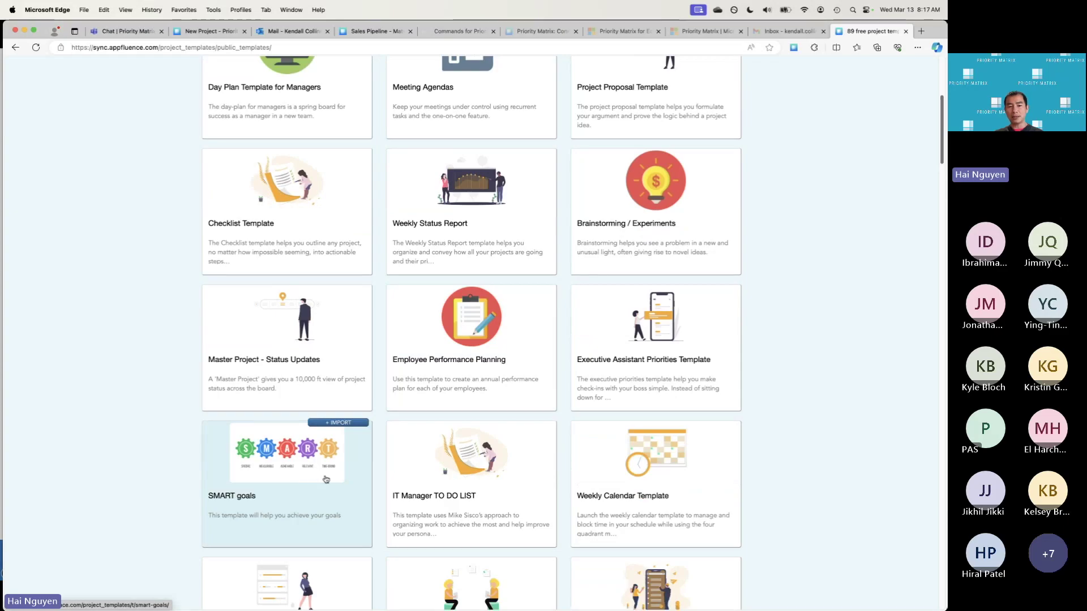
{"action": "scroll", "coordinate": [369, 464], "scroll_direction": "down", "scroll_amount": 3}
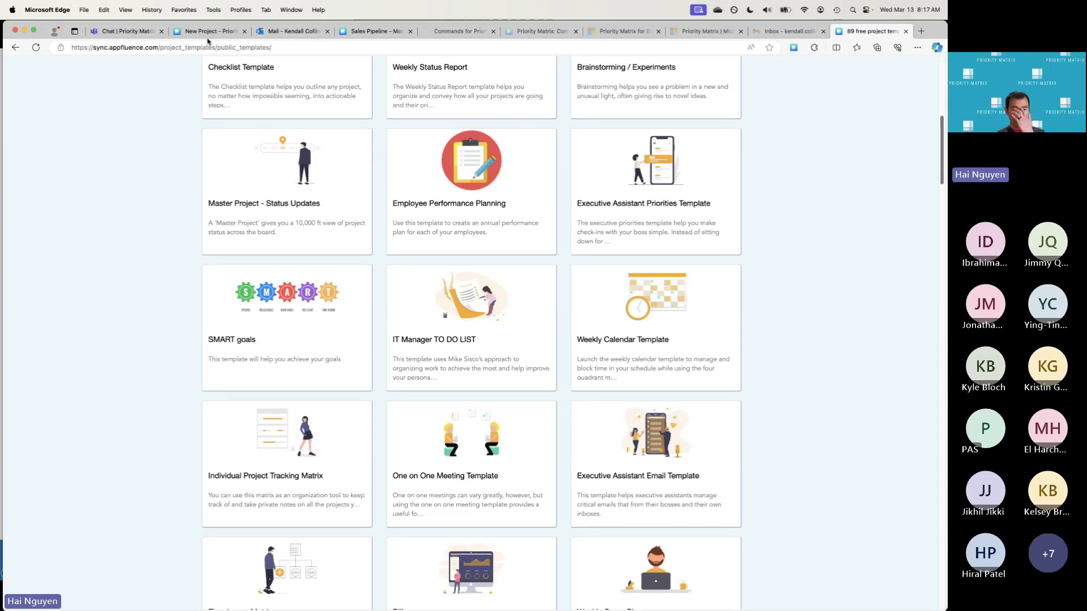
{"action": "left_click", "coordinate": [207, 32]}
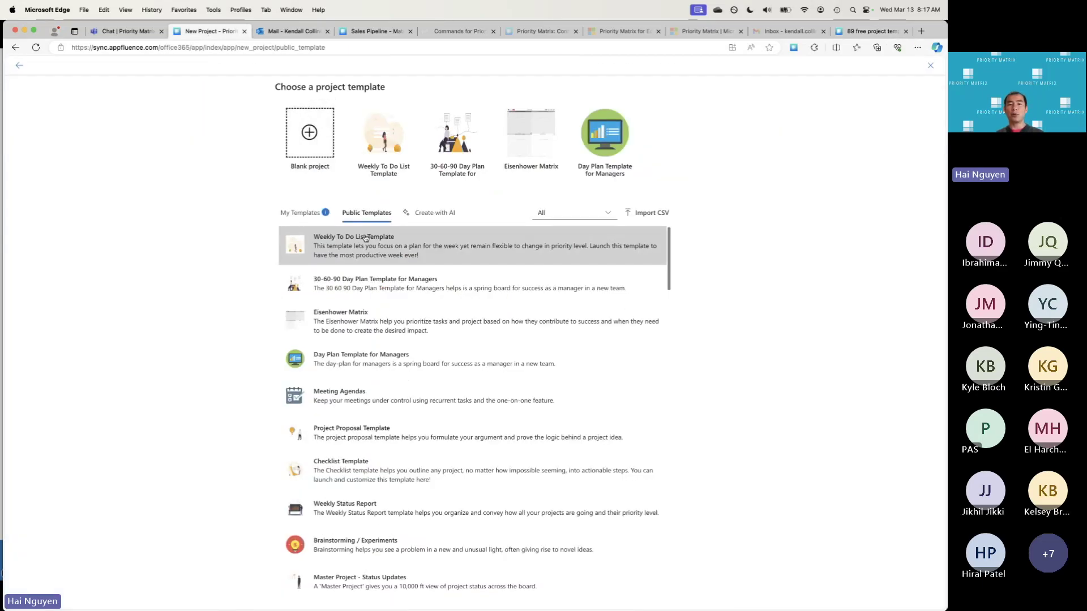
Switch the New Project page to the Create with AI option
{"action": "left_click", "coordinate": [429, 212]}
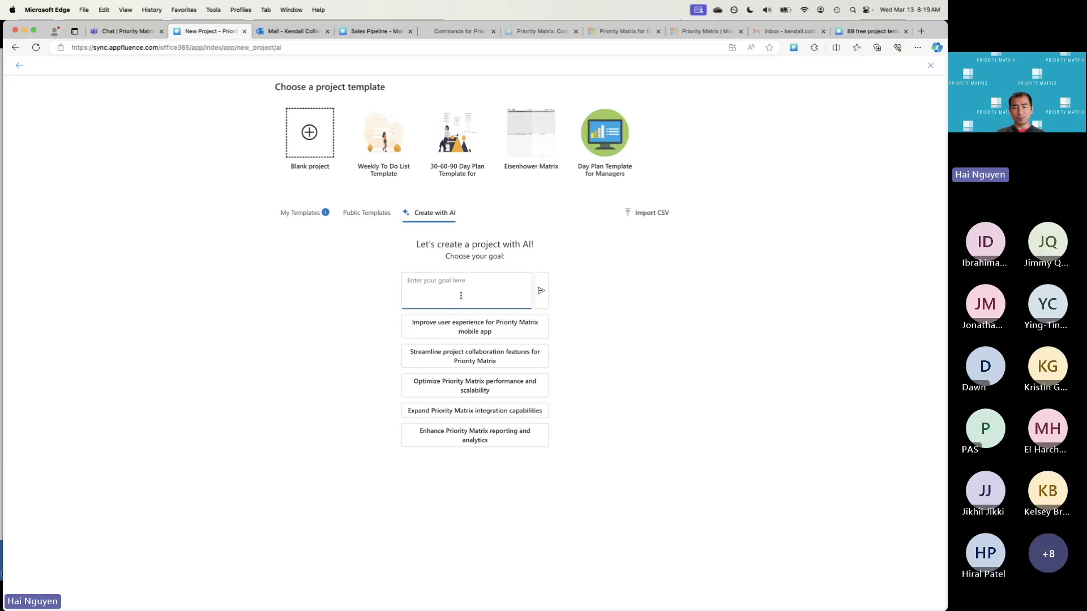
{"action": "key", "text": "Return"}
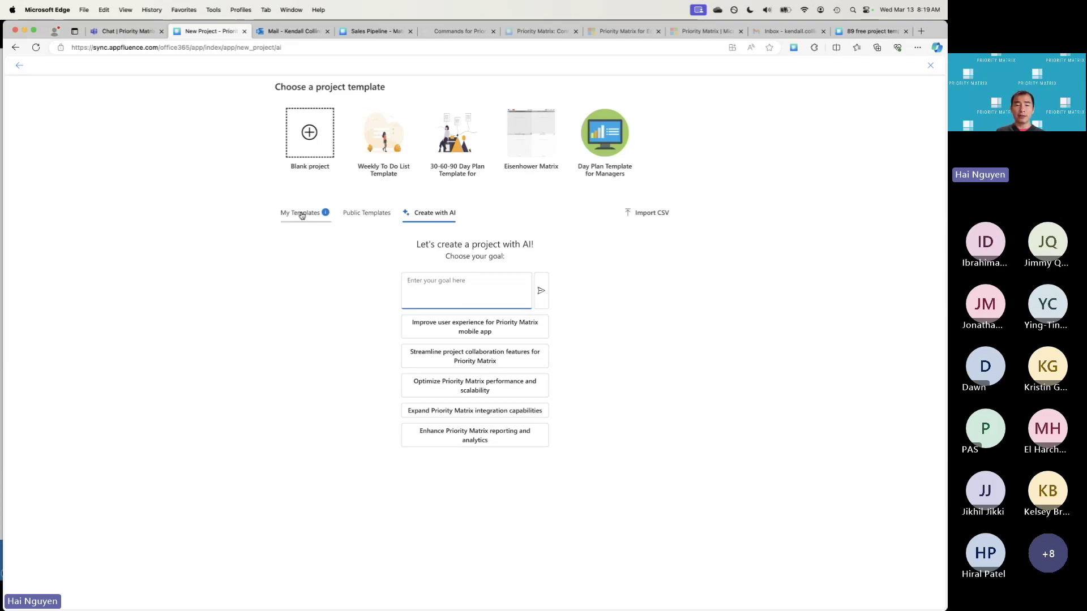
Show the My Templates tab listing the five saved custom templates
{"action": "left_click", "coordinate": [302, 215]}
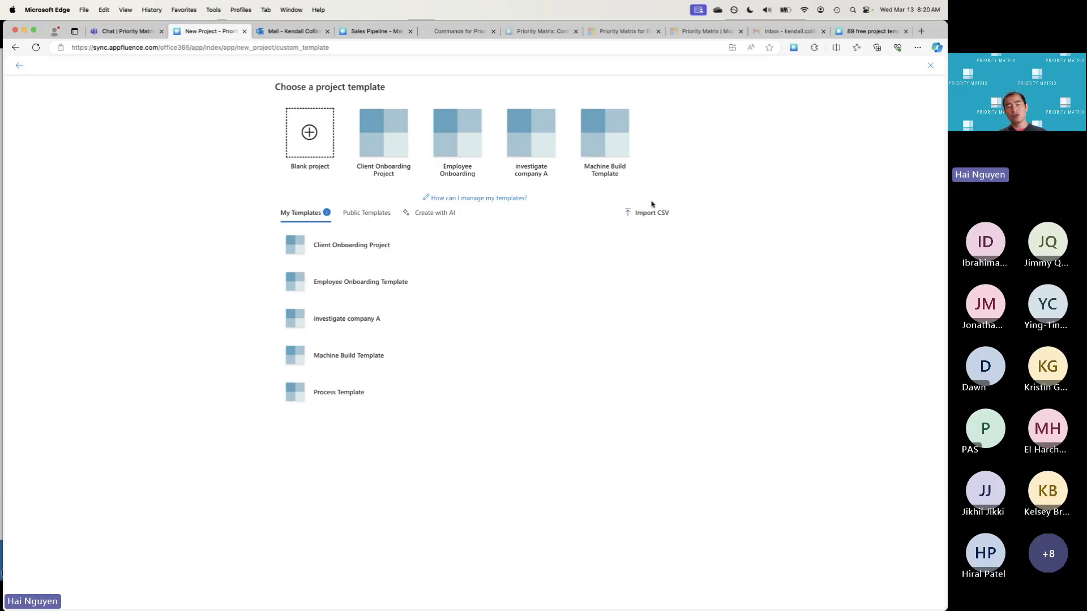
Close the template chooser, open Architecture Project for Client A in Matrix View, and show its options
{"action": "left_click", "coordinate": [18, 68]}
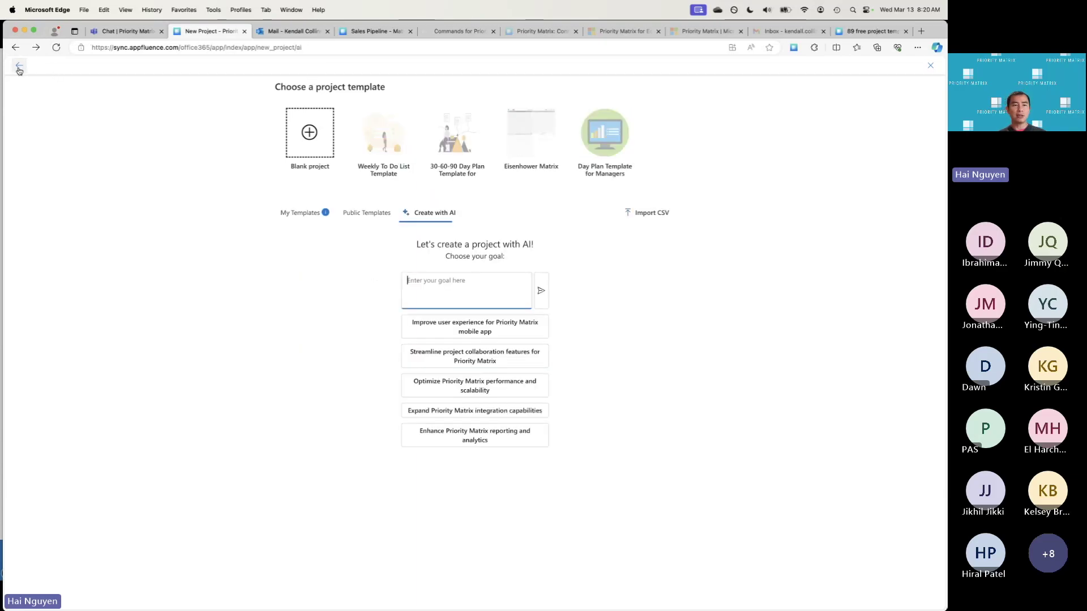
{"action": "left_click", "coordinate": [931, 66]}
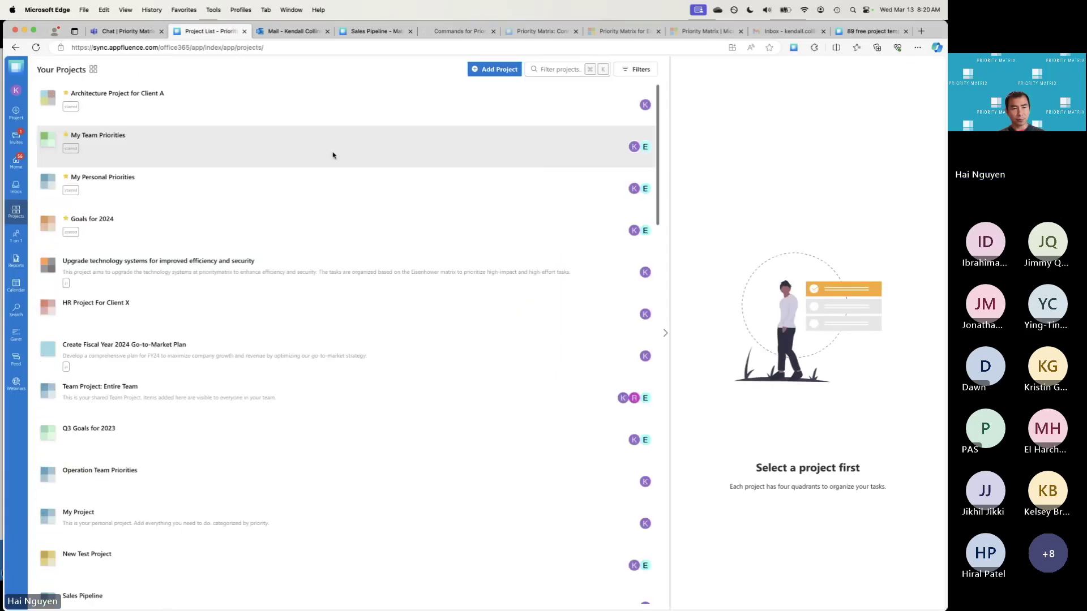
{"action": "left_click", "coordinate": [142, 94]}
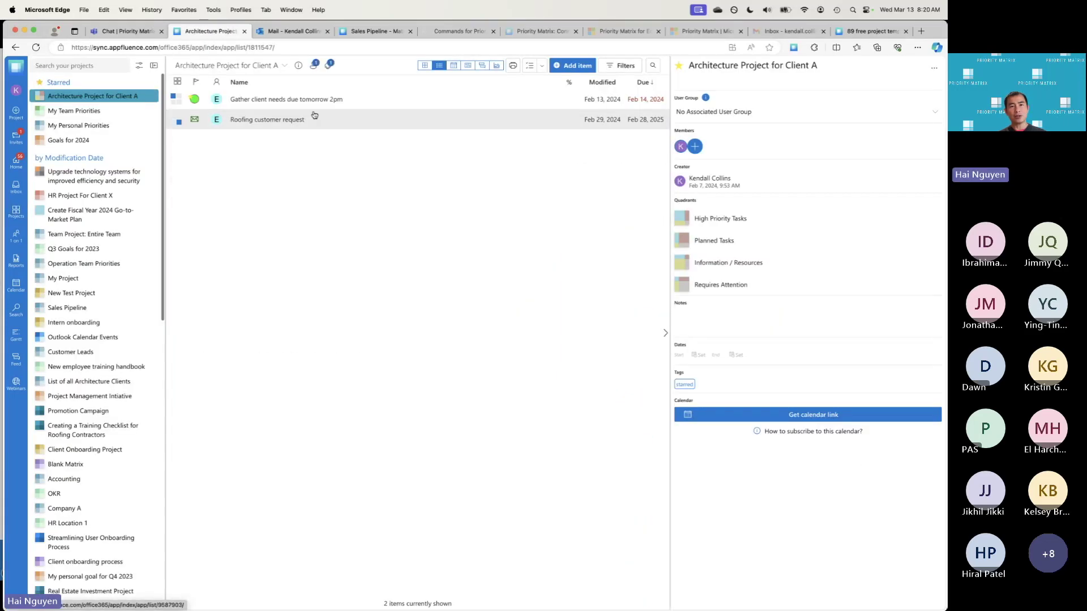
{"action": "left_click", "coordinate": [426, 66]}
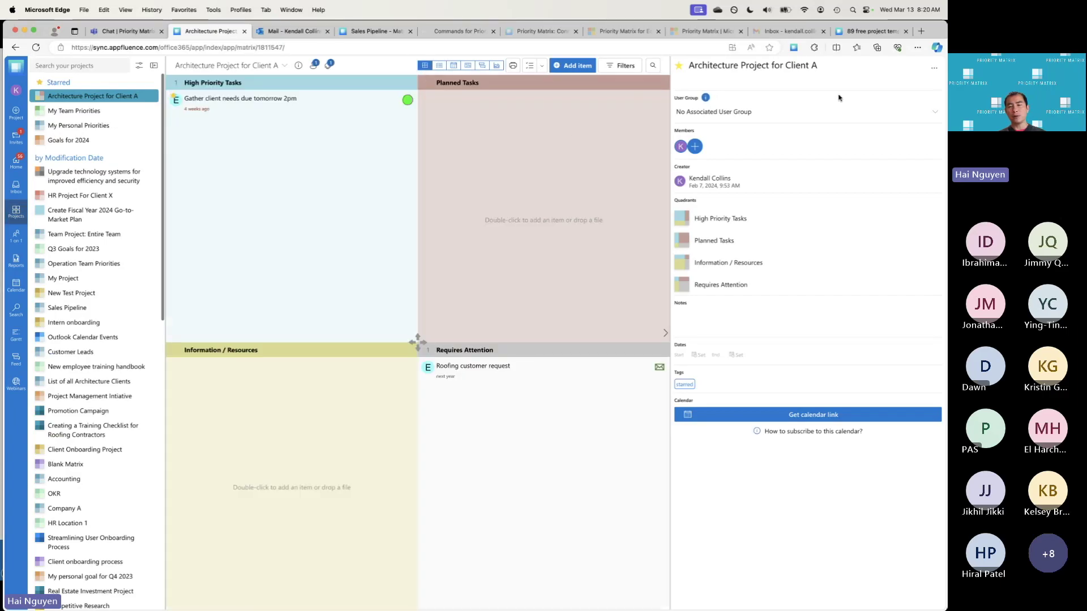
{"action": "left_click", "coordinate": [934, 70]}
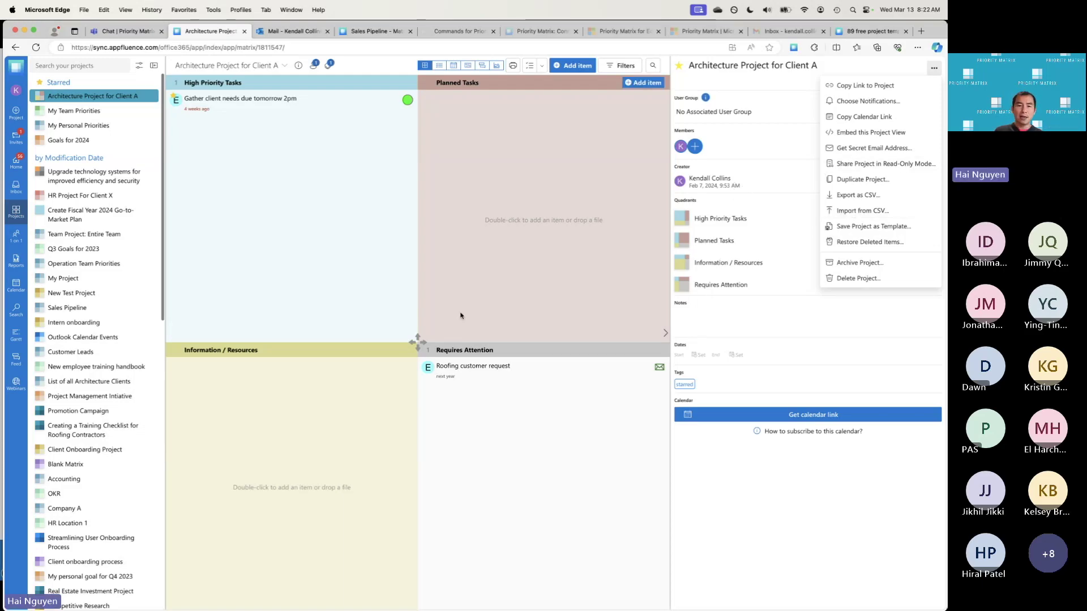
Dismiss the project options menu and go to the Home alerts page
{"action": "left_click", "coordinate": [419, 343]}
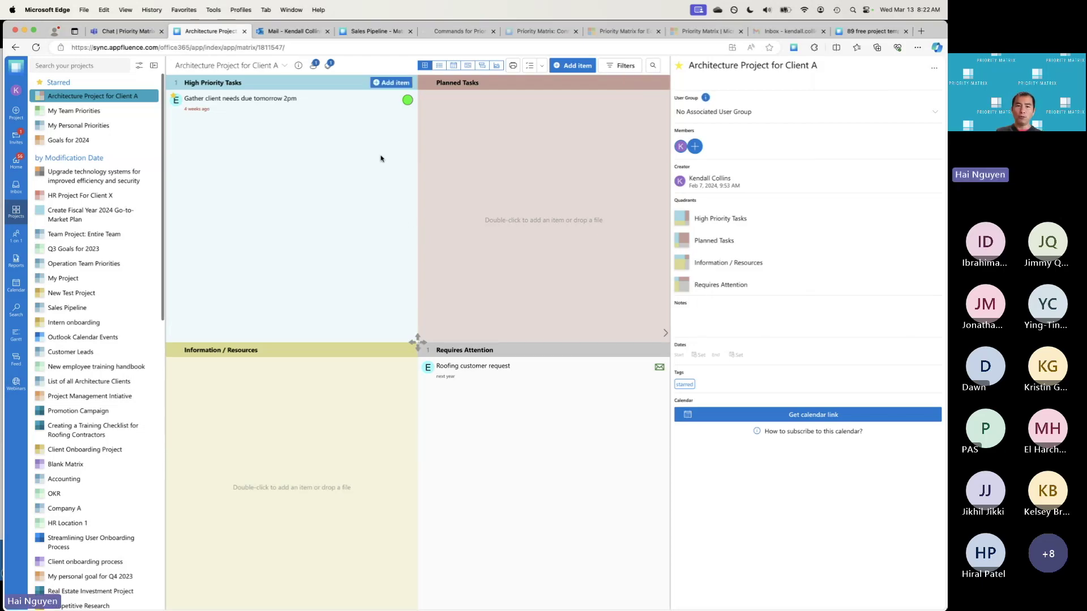
{"action": "left_click", "coordinate": [12, 164]}
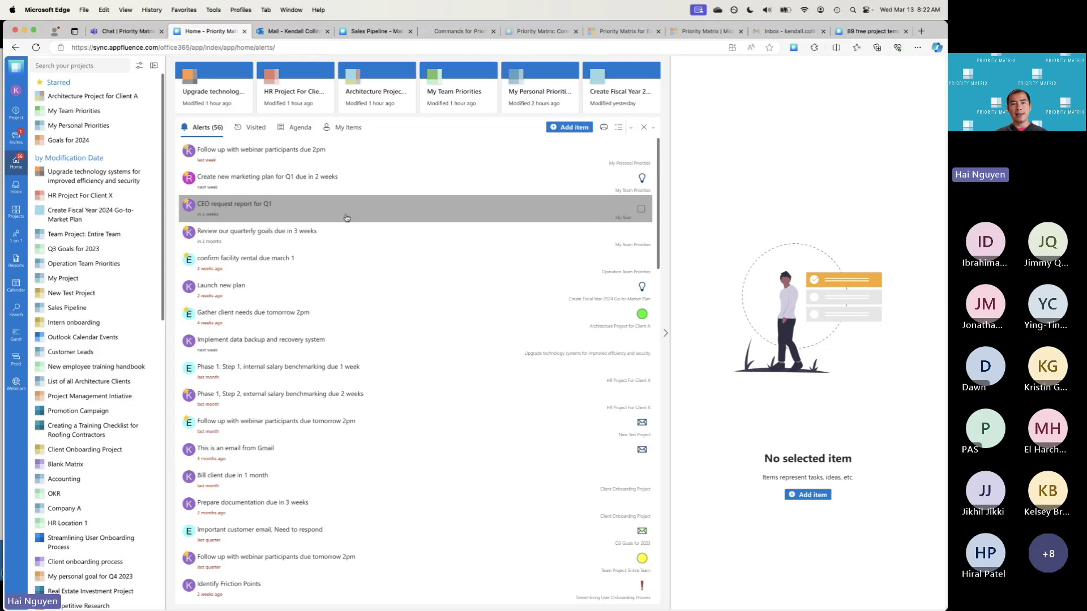
{"action": "scroll", "coordinate": [352, 247], "scroll_direction": "down", "scroll_amount": 1}
{"action": "scroll", "coordinate": [353, 247], "scroll_direction": "down", "scroll_amount": 1}
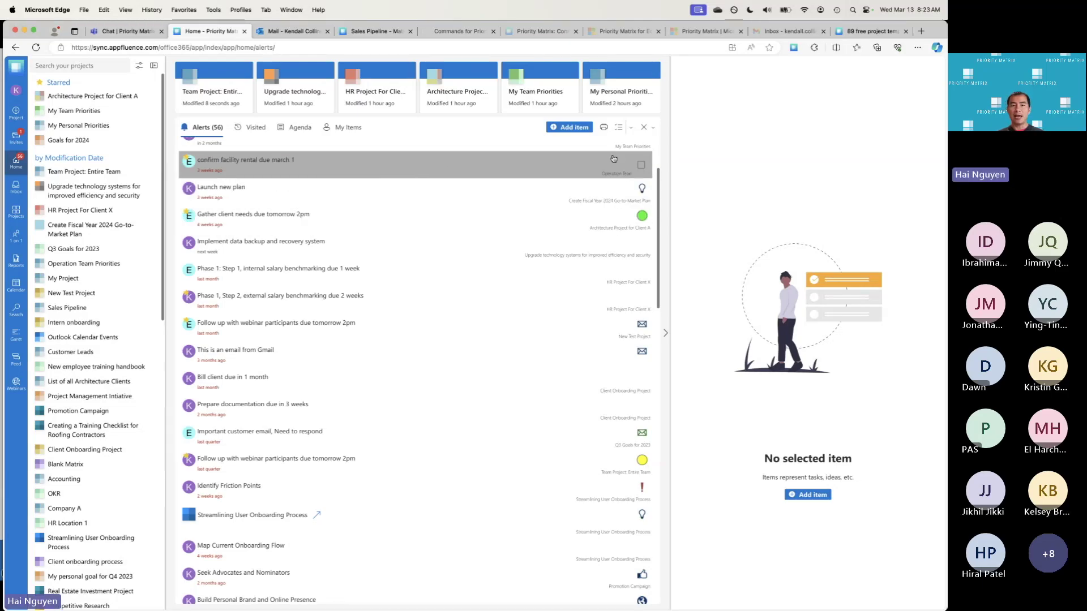
Show the Clear Notifications dropdown with its alert-clearing choices
{"action": "left_click", "coordinate": [654, 127]}
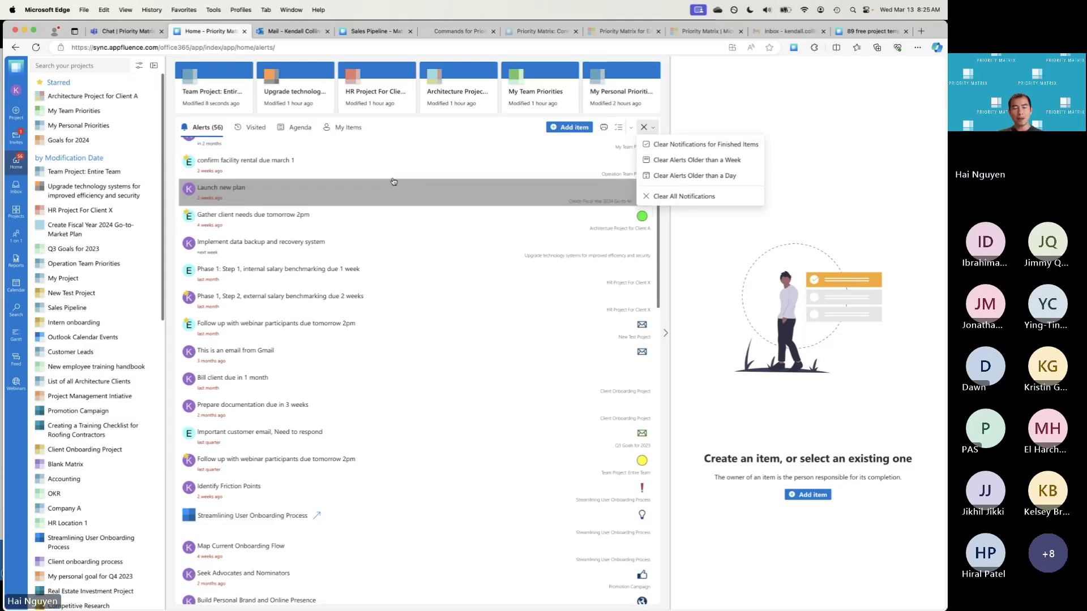
Select all the Home alerts and review the available bulk actions
{"action": "scroll", "coordinate": [480, 142], "scroll_direction": "up", "scroll_amount": 1}
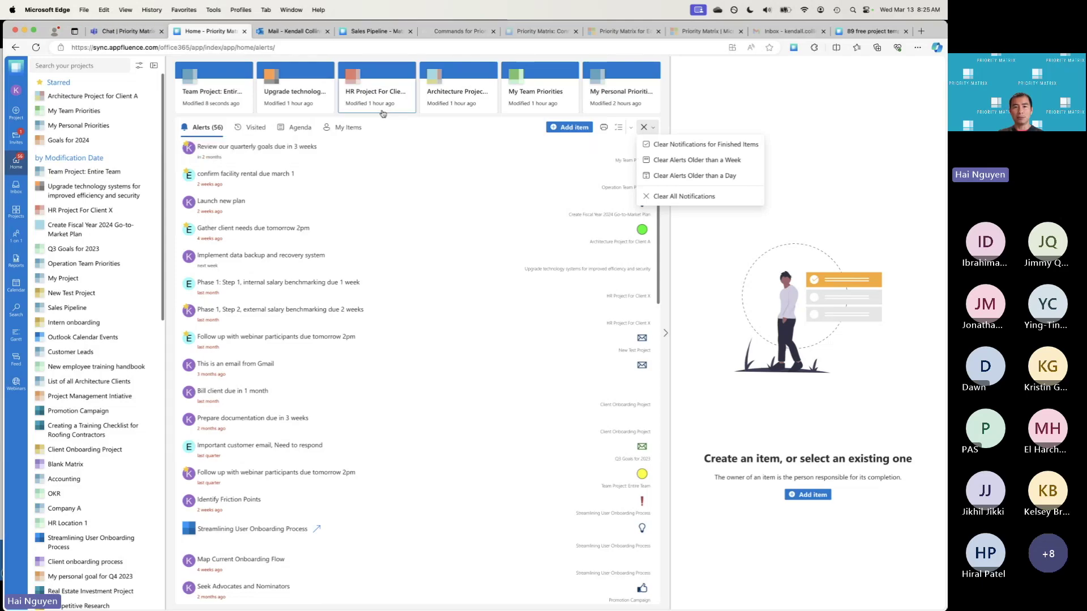
{"action": "left_click", "coordinate": [631, 127]}
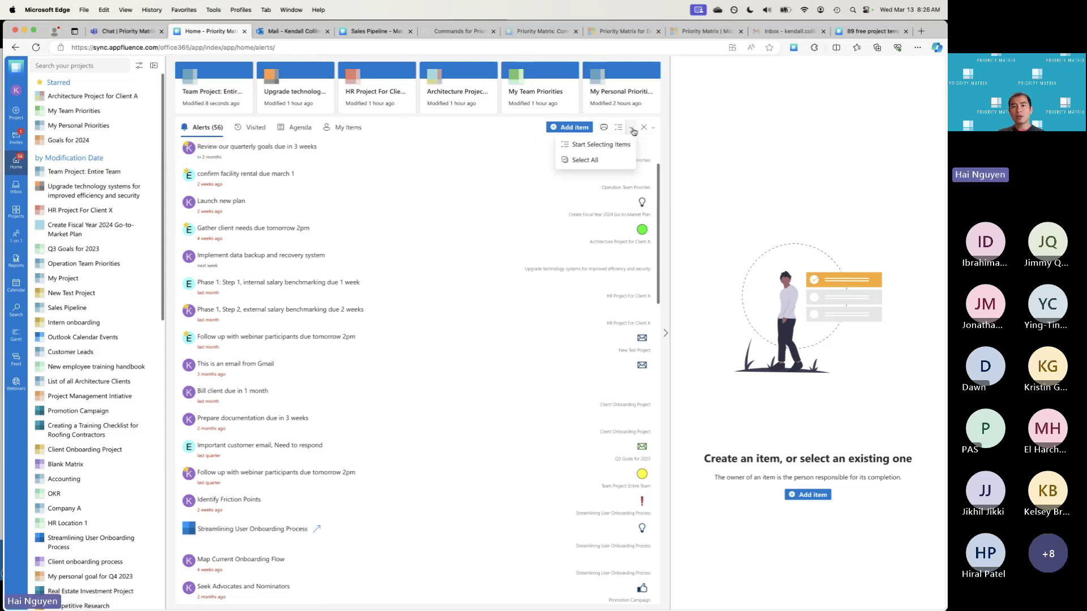
{"action": "left_click", "coordinate": [585, 159]}
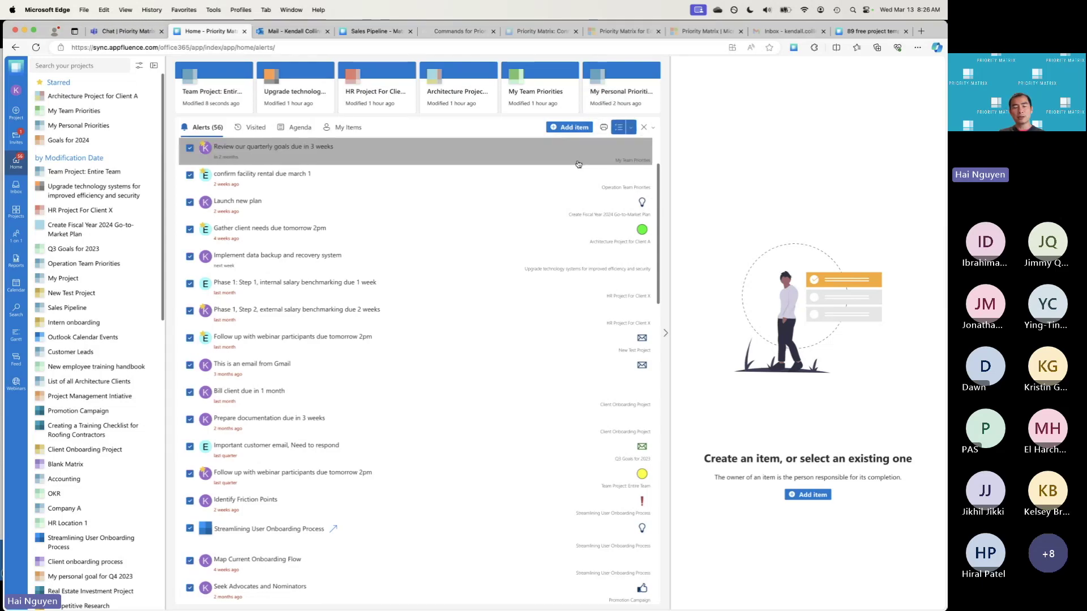
{"action": "left_click", "coordinate": [630, 128]}
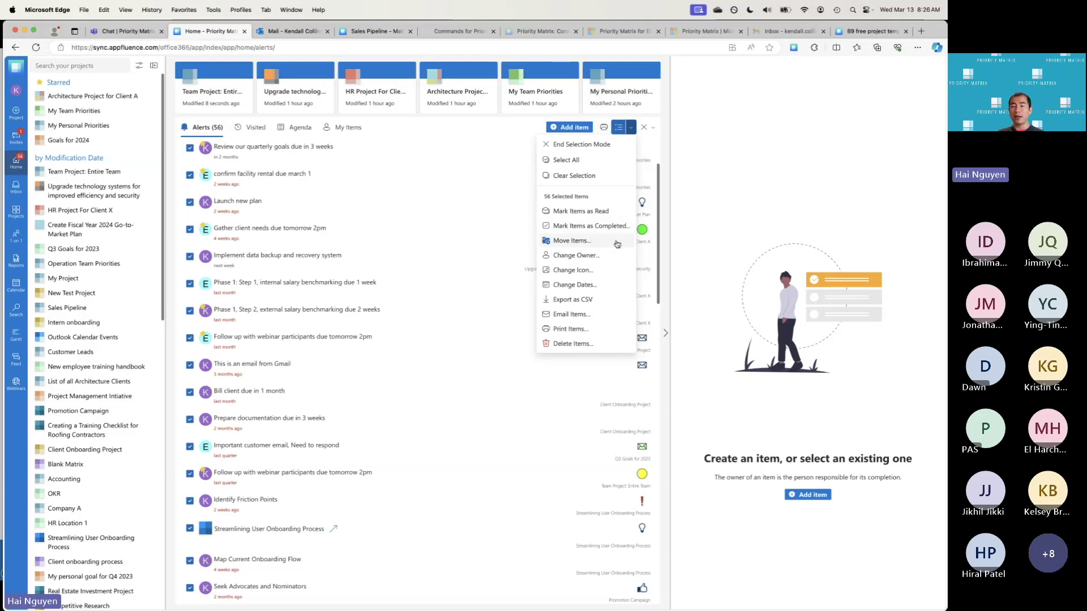
End selection mode and switch the Home list to the Visited items
{"action": "left_click", "coordinate": [631, 130]}
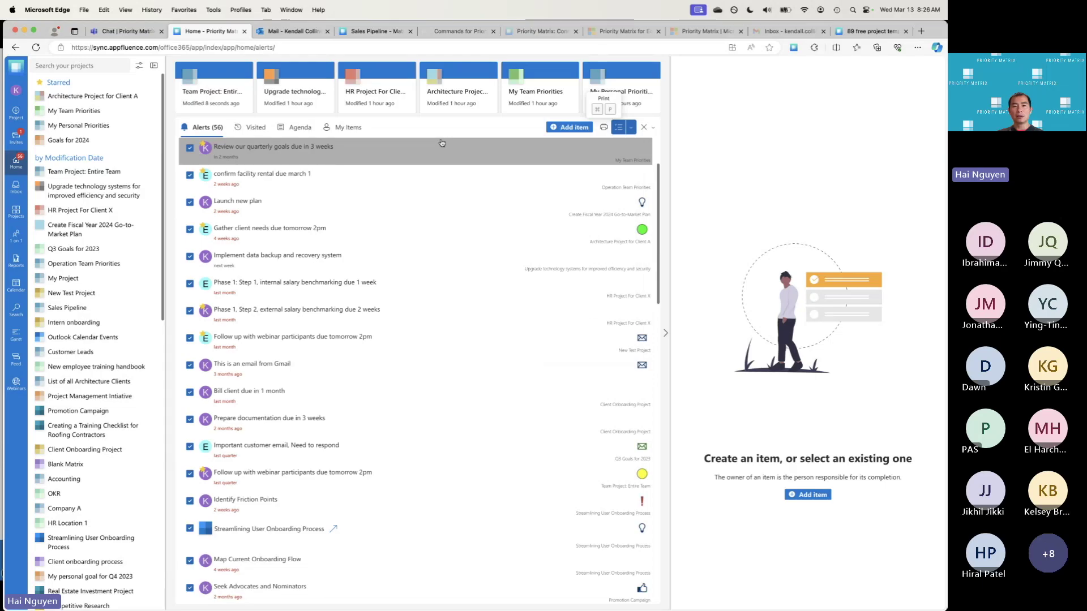
{"action": "left_click", "coordinate": [631, 130]}
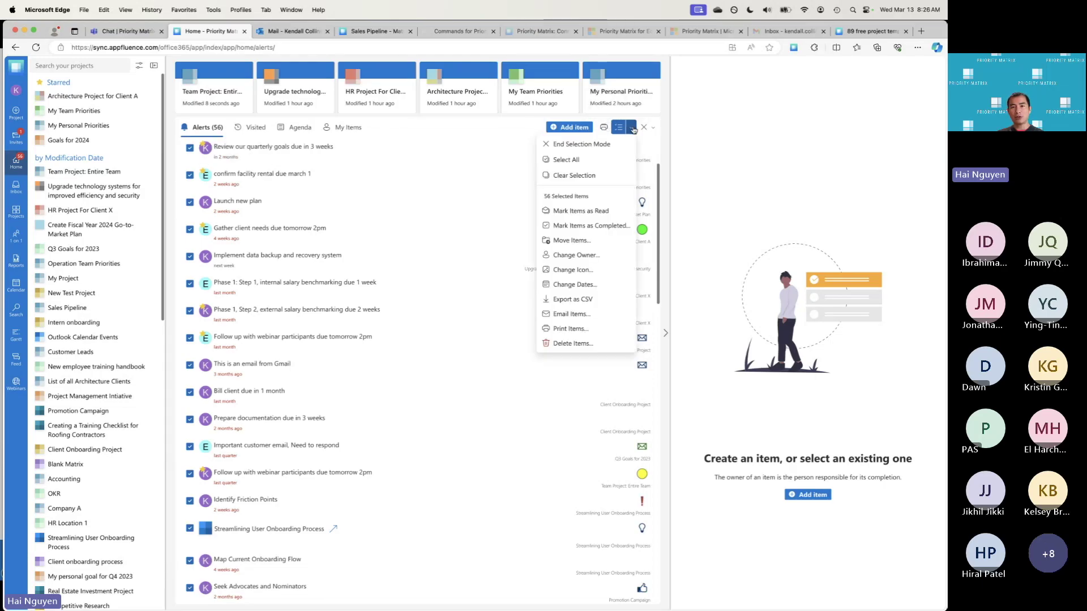
{"action": "left_click", "coordinate": [580, 146]}
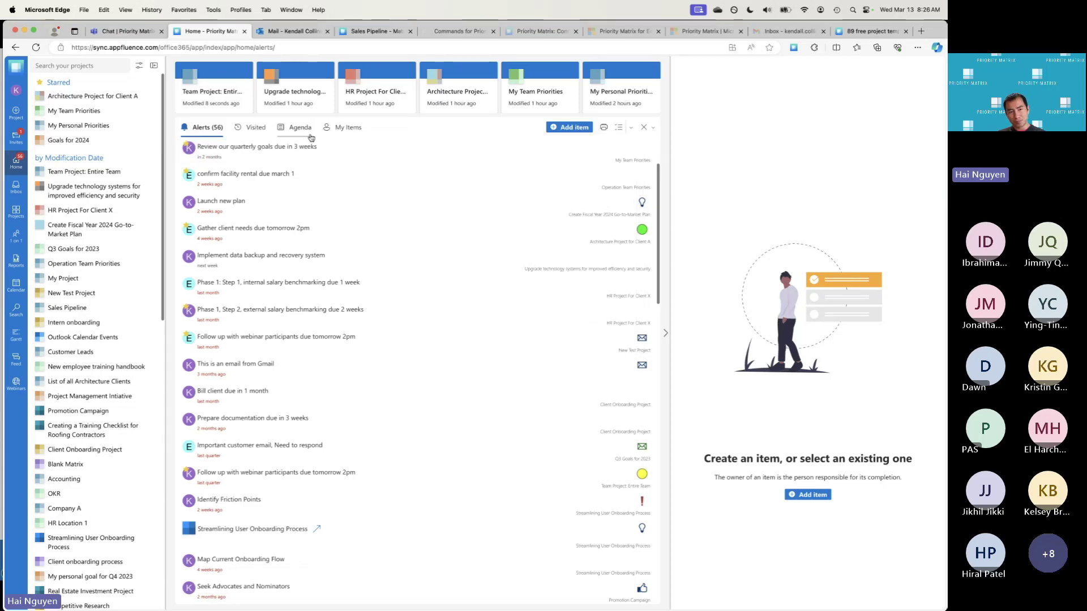
{"action": "left_click", "coordinate": [251, 131]}
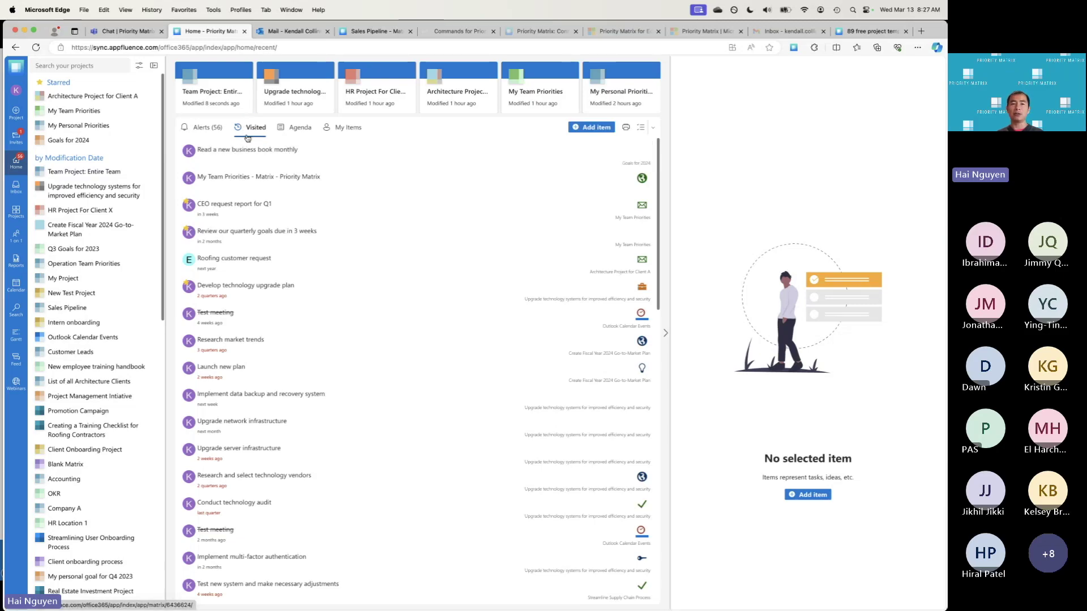
Show the Agenda list with items due tomorrow and overdue, like Write product descriptions
{"action": "scroll", "coordinate": [253, 317], "scroll_direction": "down", "scroll_amount": 10}
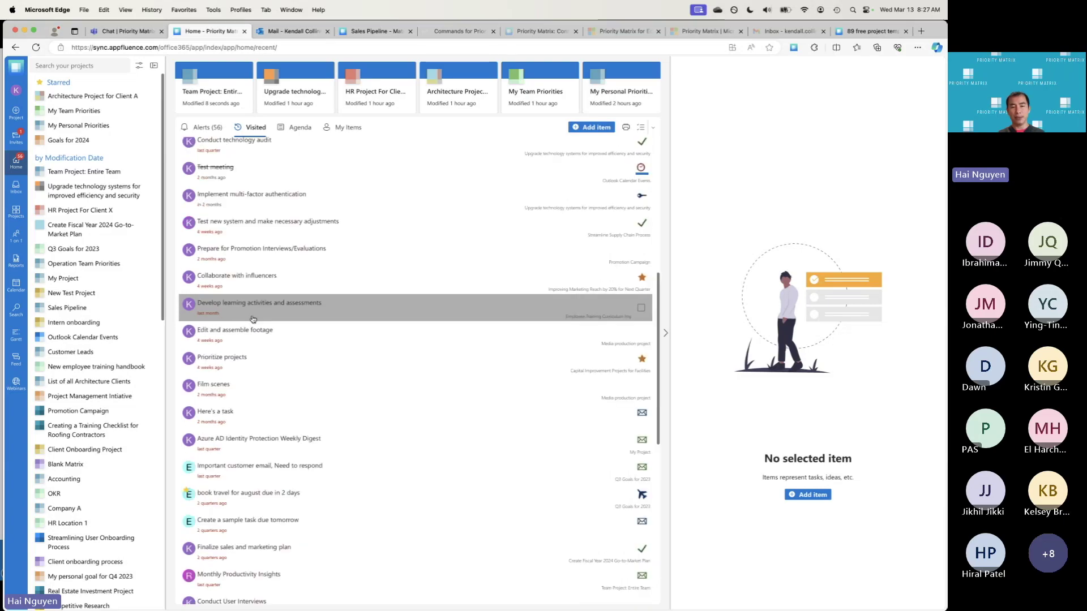
{"action": "scroll", "coordinate": [260, 300], "scroll_direction": "down", "scroll_amount": 10}
{"action": "scroll", "coordinate": [266, 289], "scroll_direction": "up", "scroll_amount": 20}
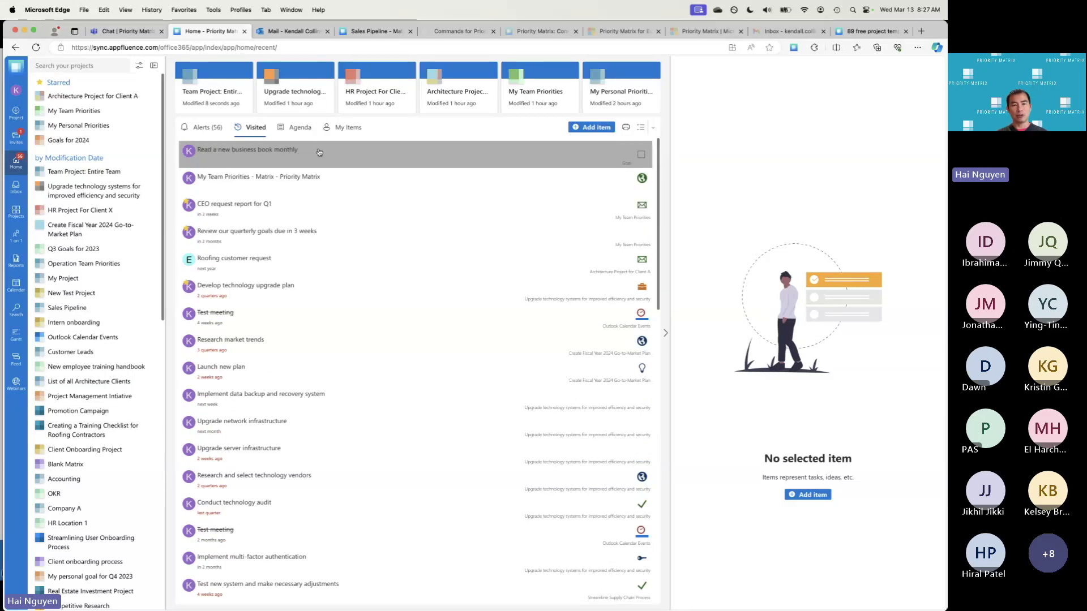
{"action": "left_click", "coordinate": [305, 129]}
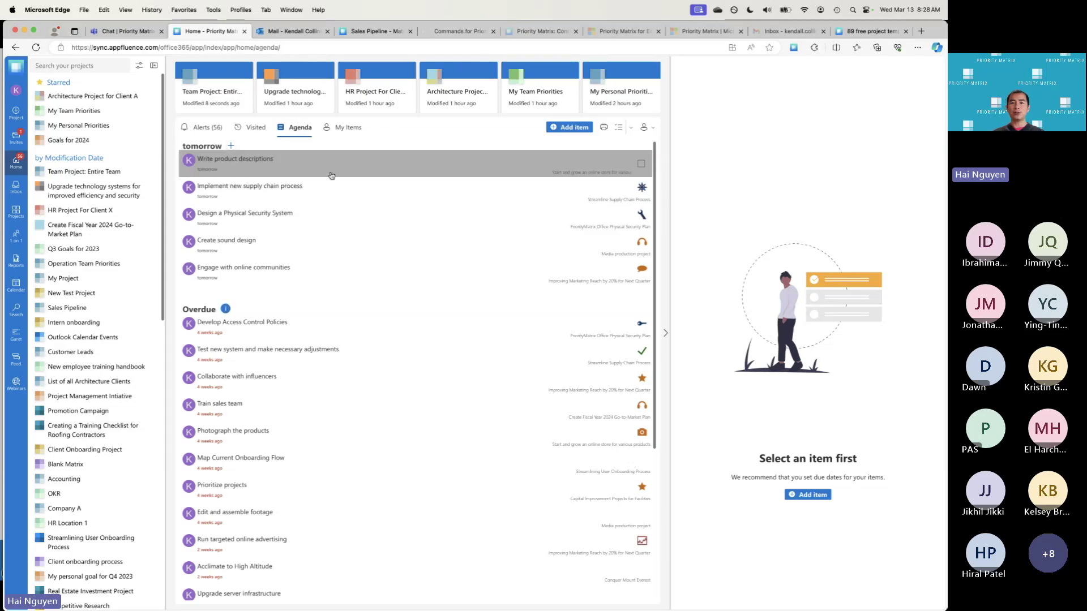
Filter the agenda to Items I follow instead of Items I own
{"action": "left_click", "coordinate": [651, 130]}
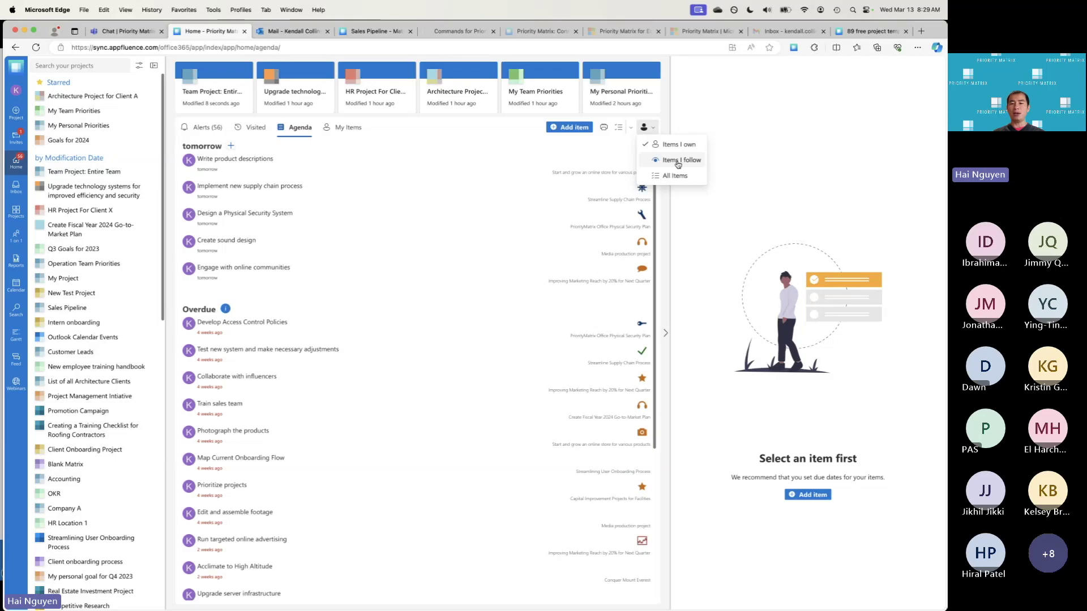
{"action": "left_click", "coordinate": [678, 162]}
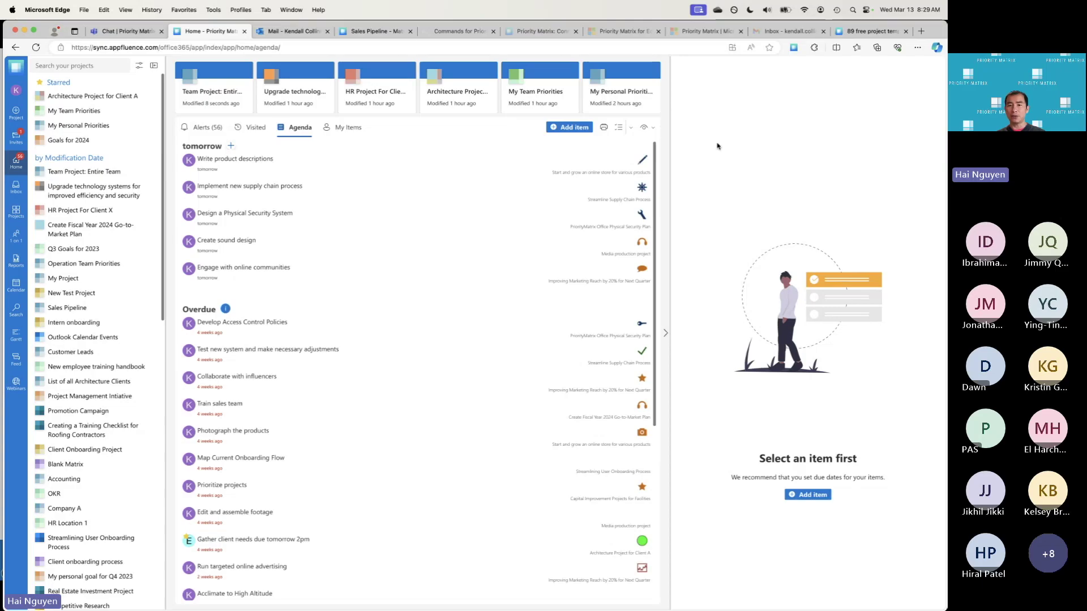
{"action": "left_click", "coordinate": [645, 128]}
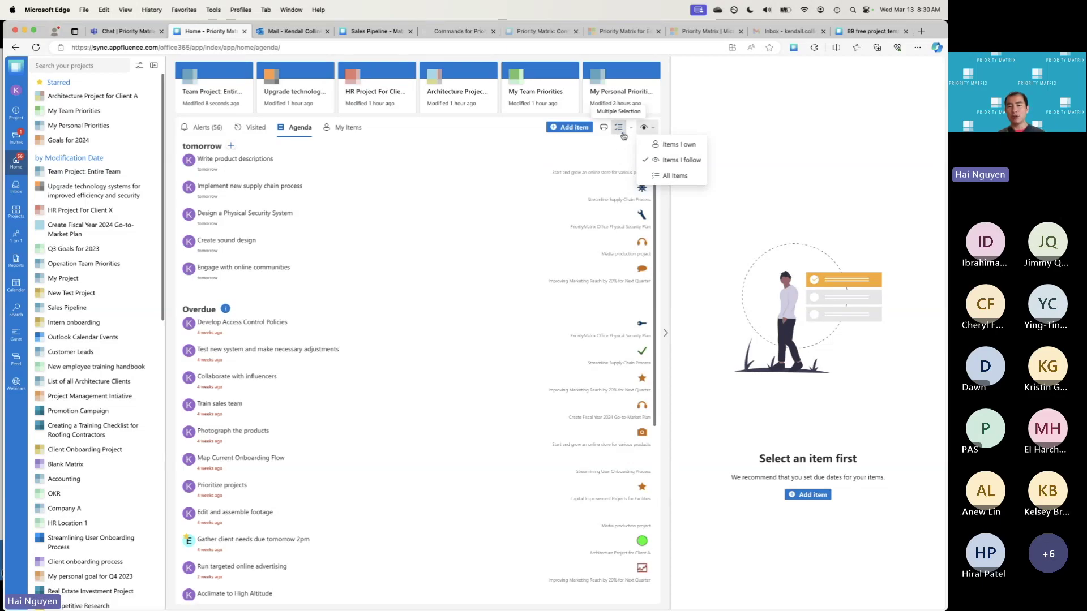
Tick Write product descriptions and Implement new supply chain process, then review the bulk actions
{"action": "left_click", "coordinate": [631, 129]}
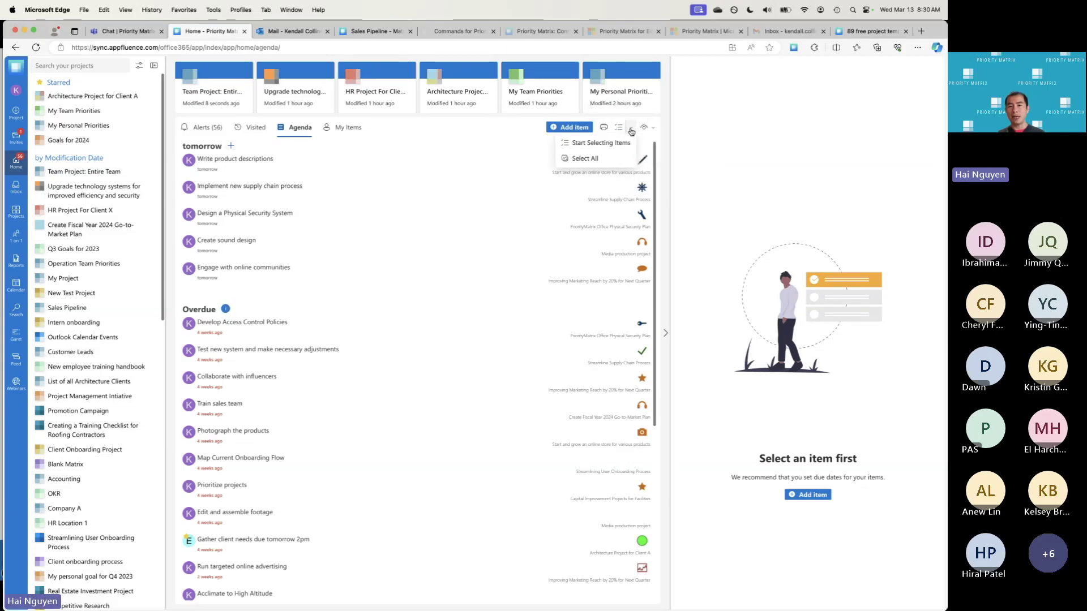
{"action": "left_click", "coordinate": [604, 150]}
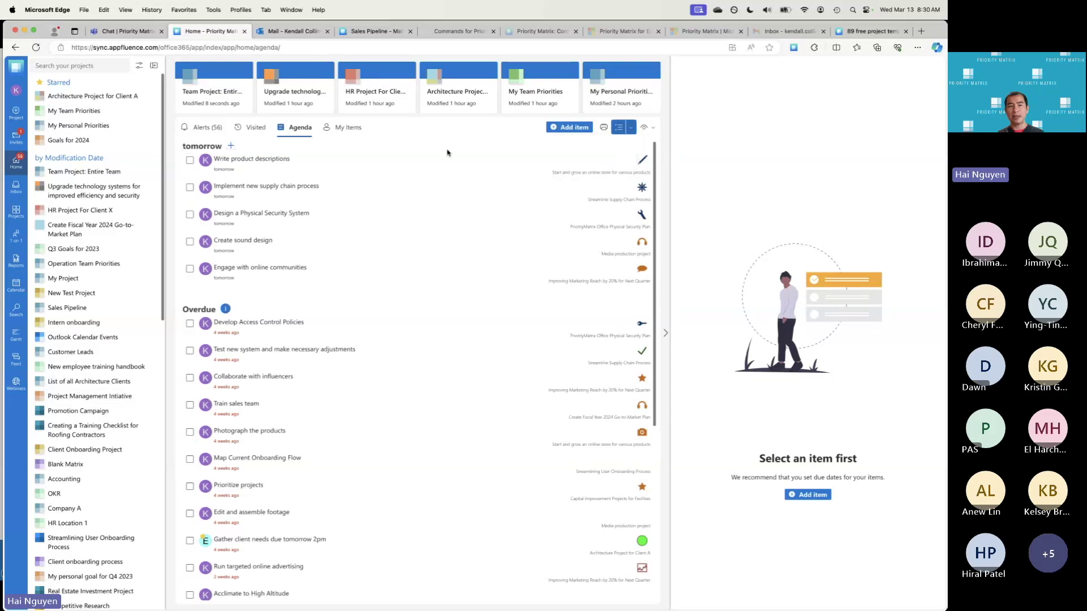
{"action": "left_click", "coordinate": [189, 160]}
{"action": "left_click", "coordinate": [191, 189]}
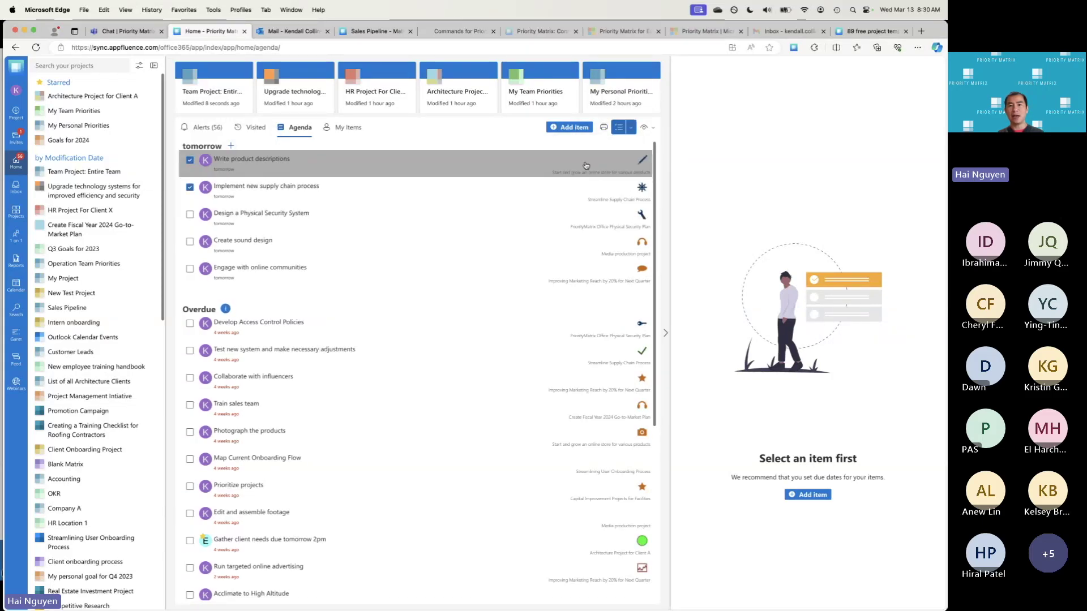
{"action": "left_click", "coordinate": [633, 128]}
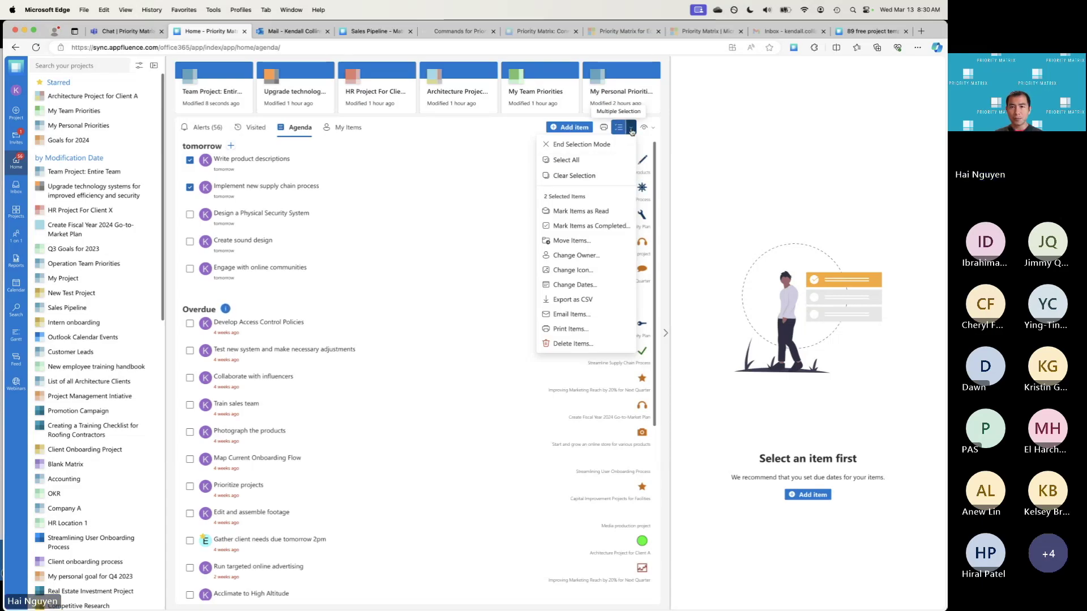
{"action": "left_click", "coordinate": [632, 131]}
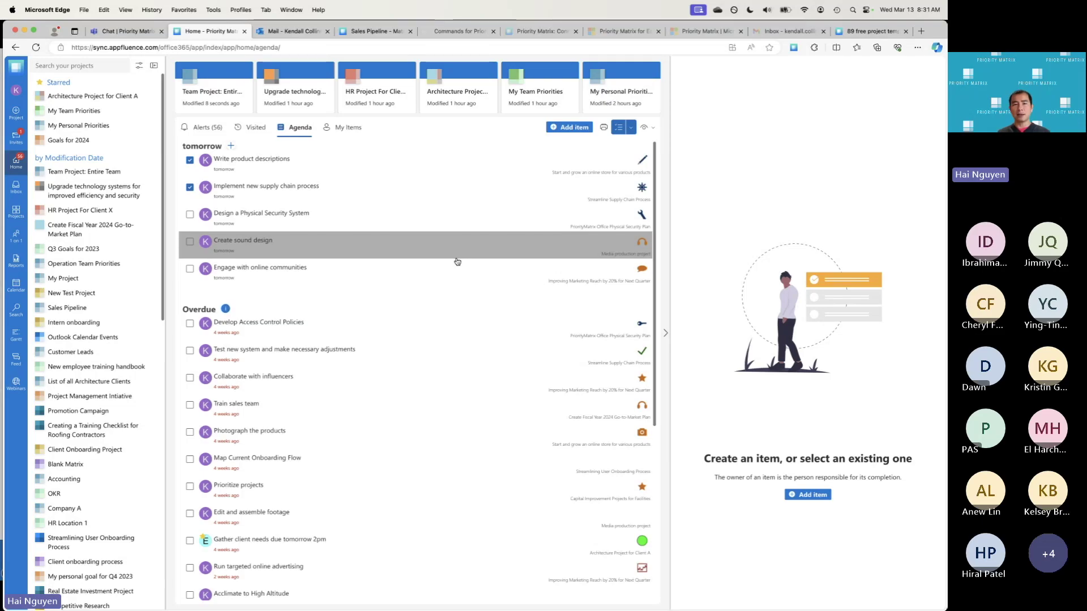
Glance at the Teams Priority Matrix reminder chat, then go to the Outlook inbox
{"action": "left_click", "coordinate": [125, 31]}
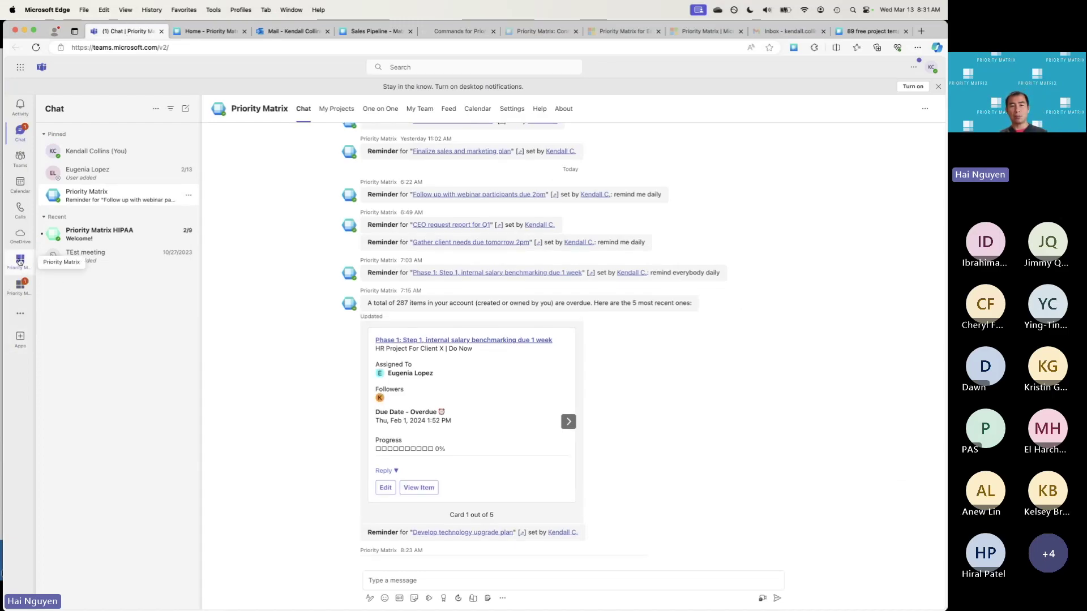
{"action": "left_click", "coordinate": [293, 31]}
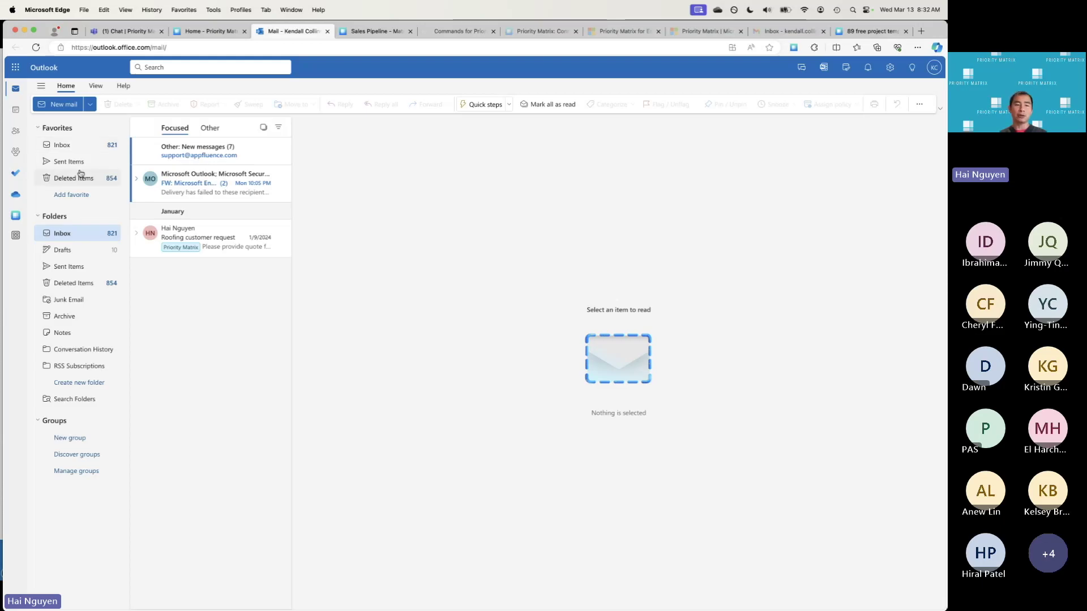
Launch Priority Matrix from Outlook's app rail, briefly browsing More apps
{"action": "left_click", "coordinate": [16, 218]}
{"action": "left_click", "coordinate": [12, 237]}
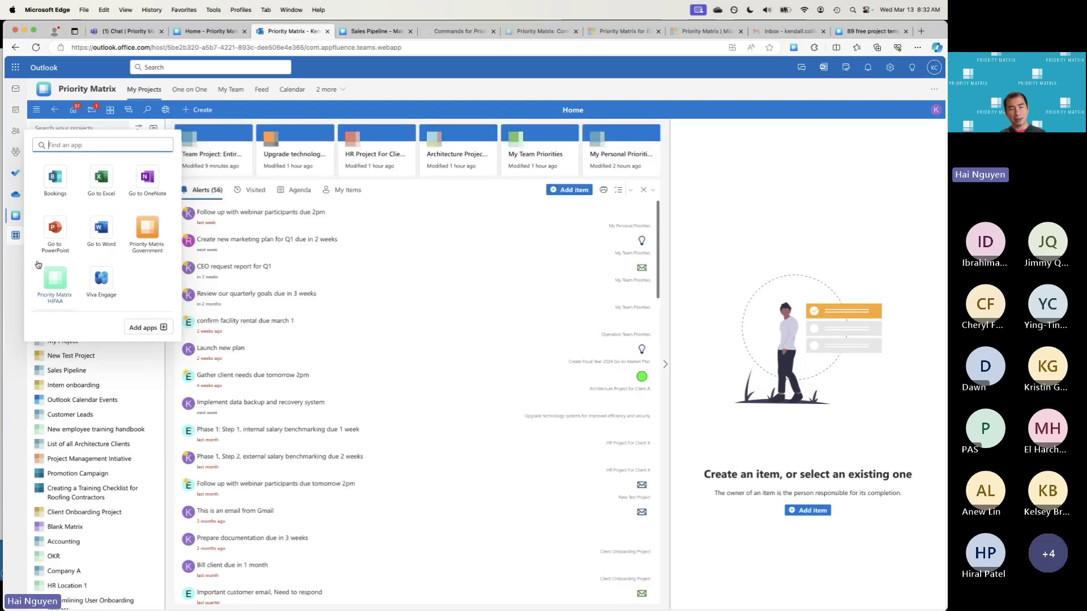
{"action": "left_click", "coordinate": [22, 243]}
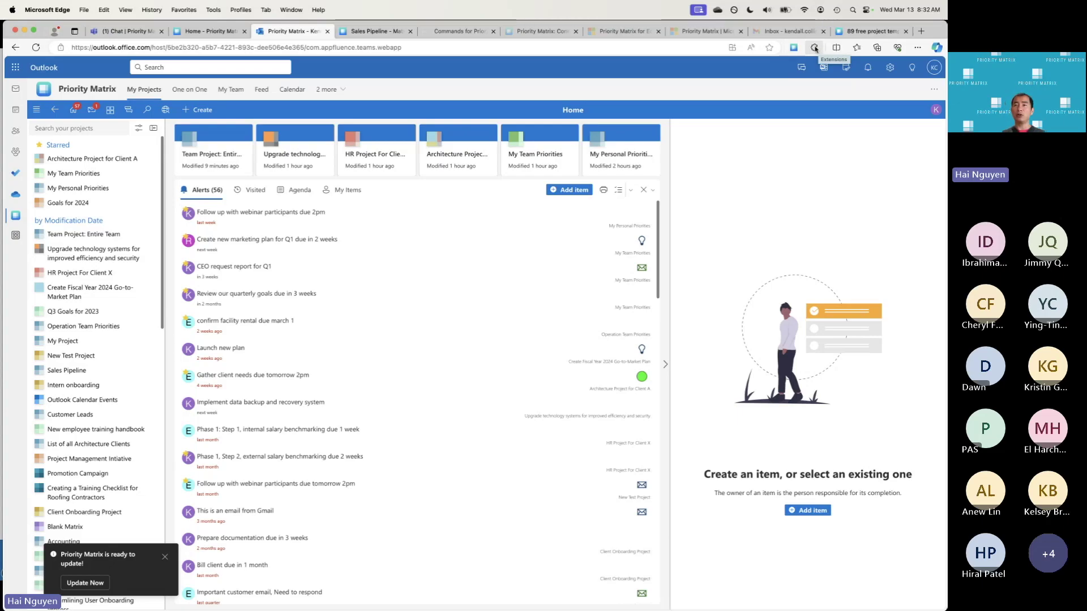
Open the Priority Matrix Edge extension and look over the installed extensions
{"action": "left_click", "coordinate": [795, 49]}
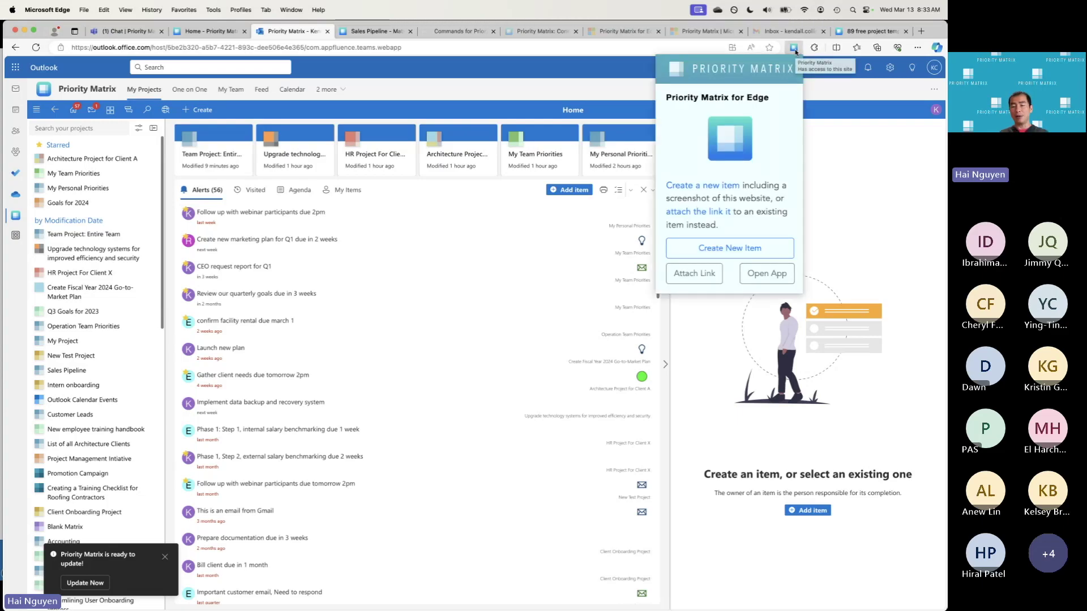
{"action": "left_click", "coordinate": [814, 48]}
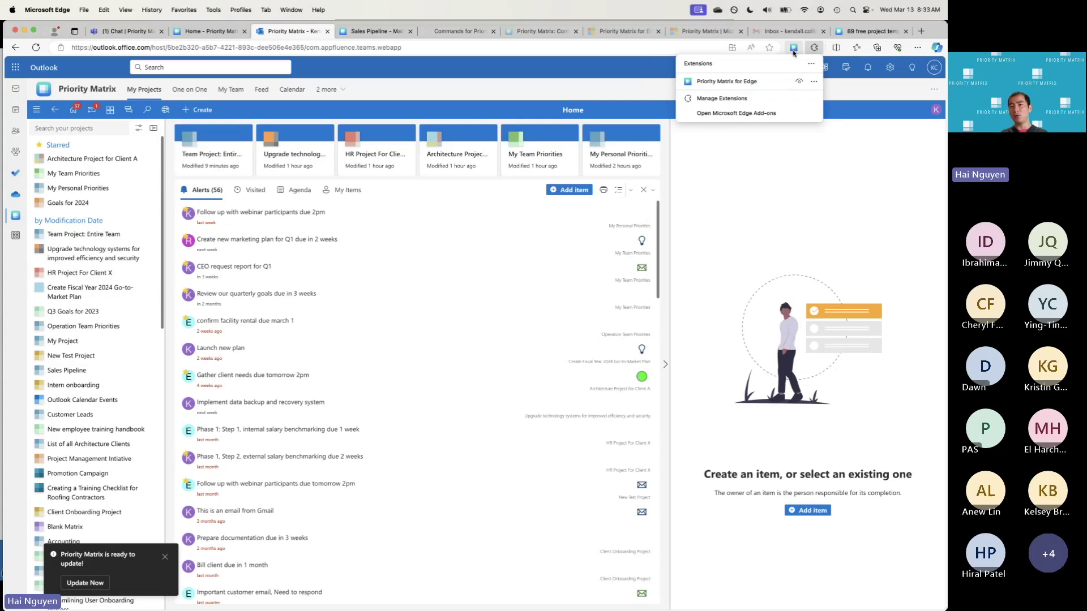
{"action": "left_click", "coordinate": [668, 70]}
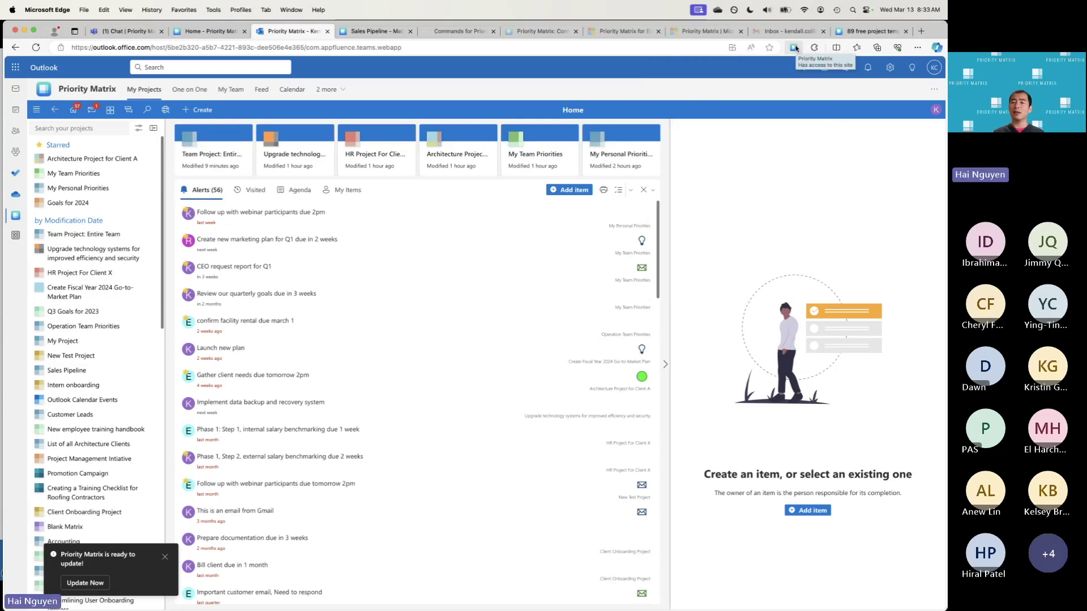
Save this page's link to Priority Matrix with the extension, then close the panel
{"action": "left_click", "coordinate": [795, 47]}
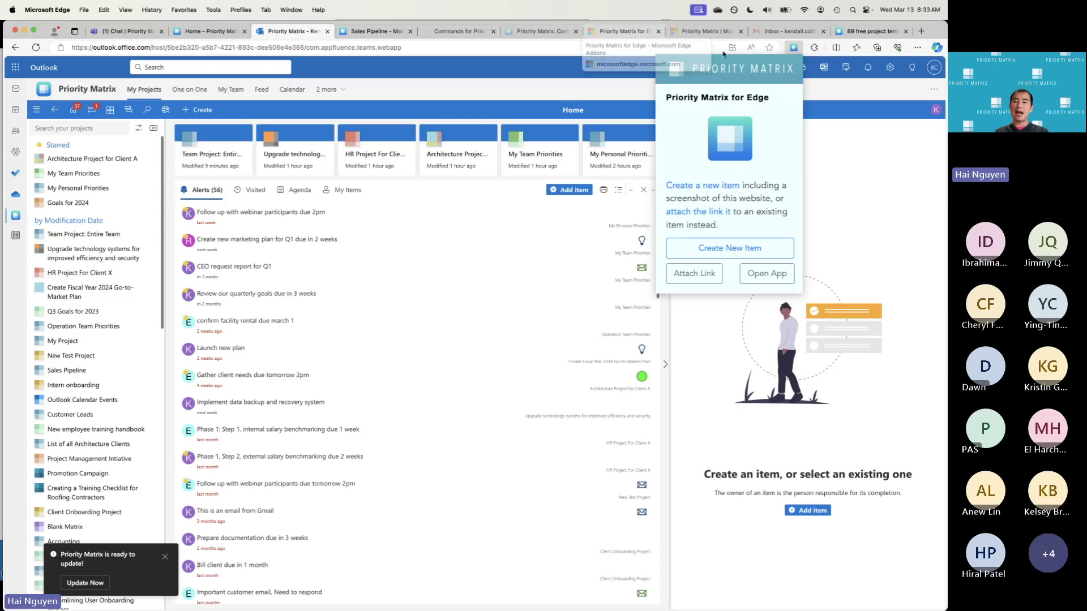
{"action": "left_click", "coordinate": [740, 253]}
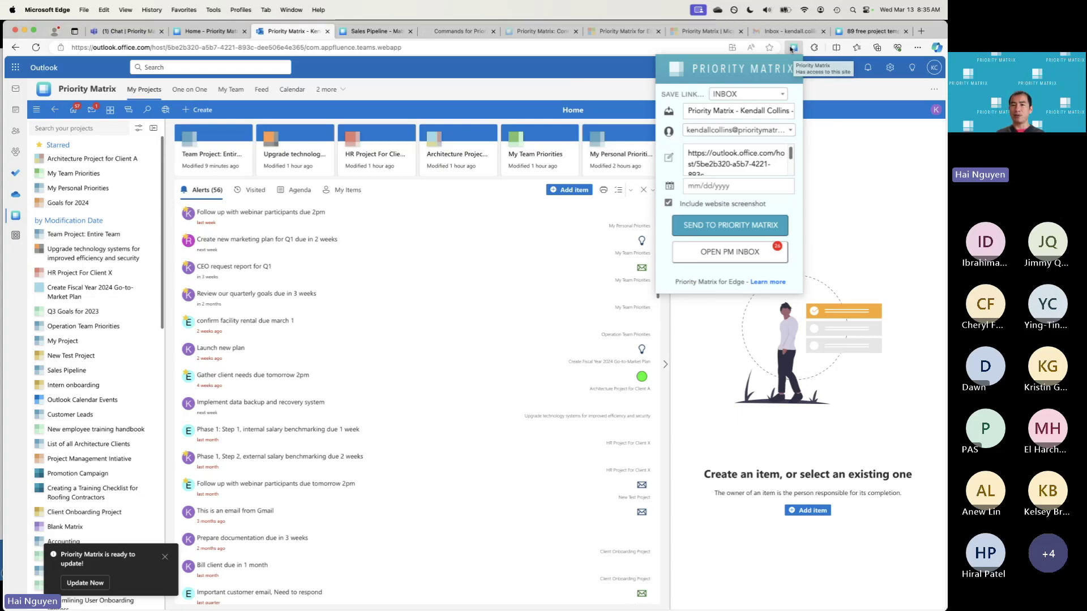
{"action": "left_click", "coordinate": [838, 94]}
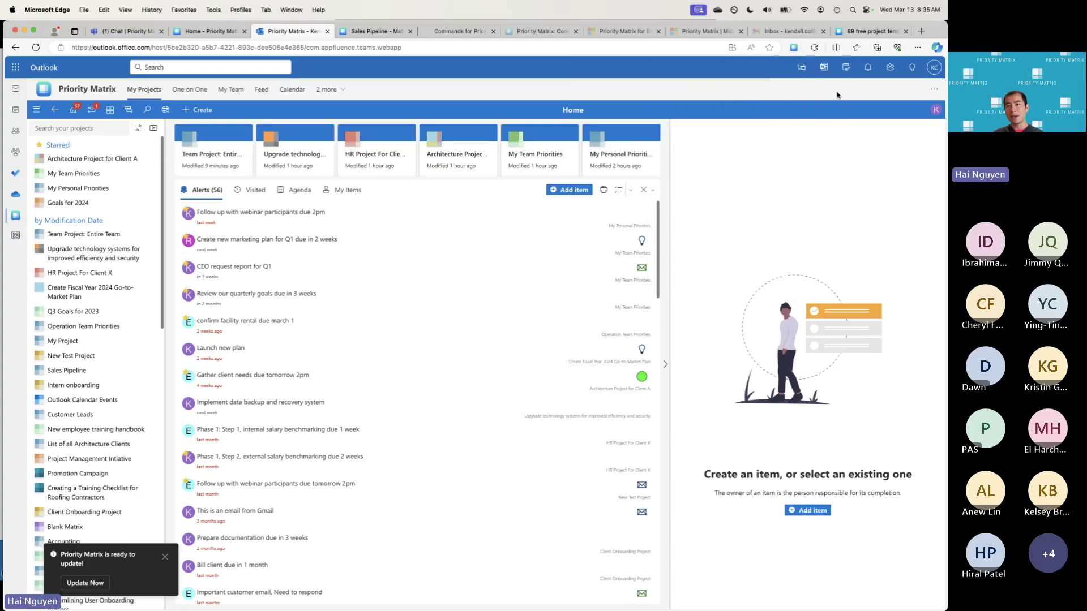
Switch to the Priority Matrix connector page in Power Automate
{"action": "left_click", "coordinate": [701, 35]}
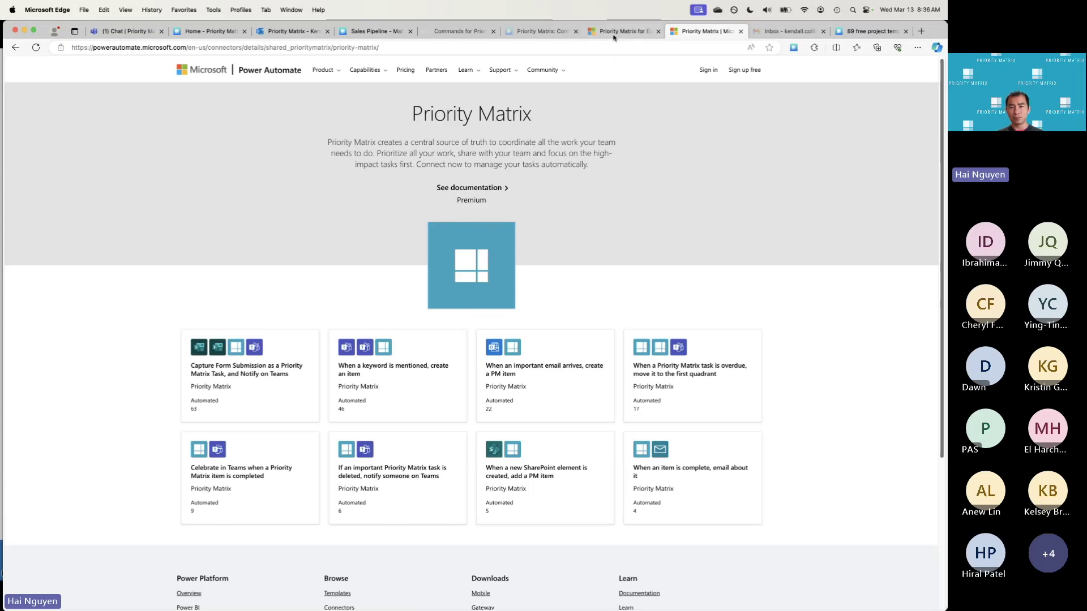
Open the Priority Matrix Connectors page and scroll to Supported Platforms like Jira, Planner, Zoom
{"action": "left_click", "coordinate": [552, 32]}
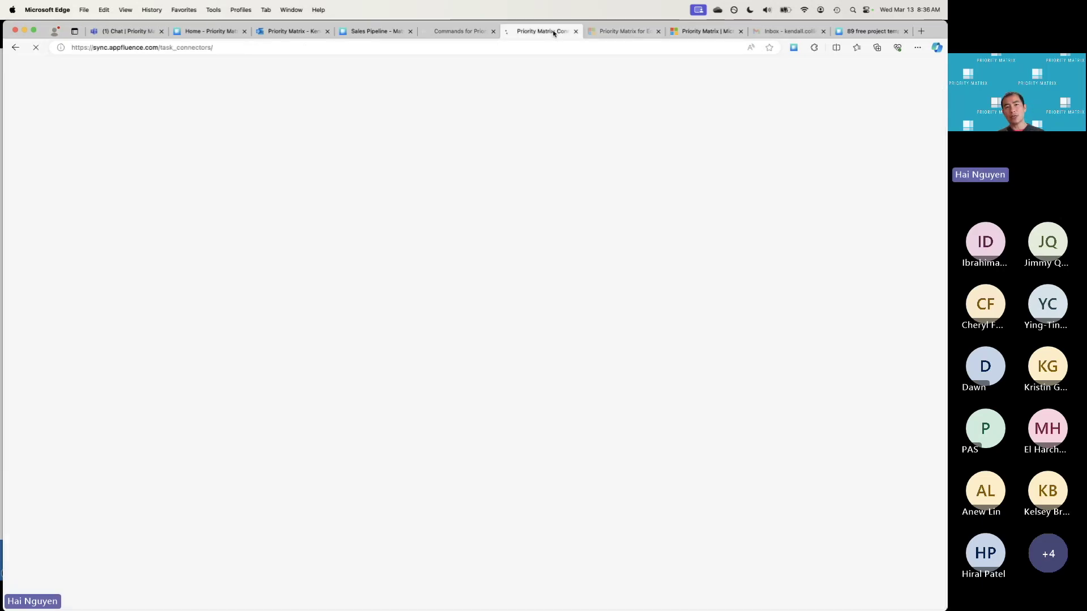
{"action": "scroll", "coordinate": [534, 252], "scroll_direction": "down", "scroll_amount": 2}
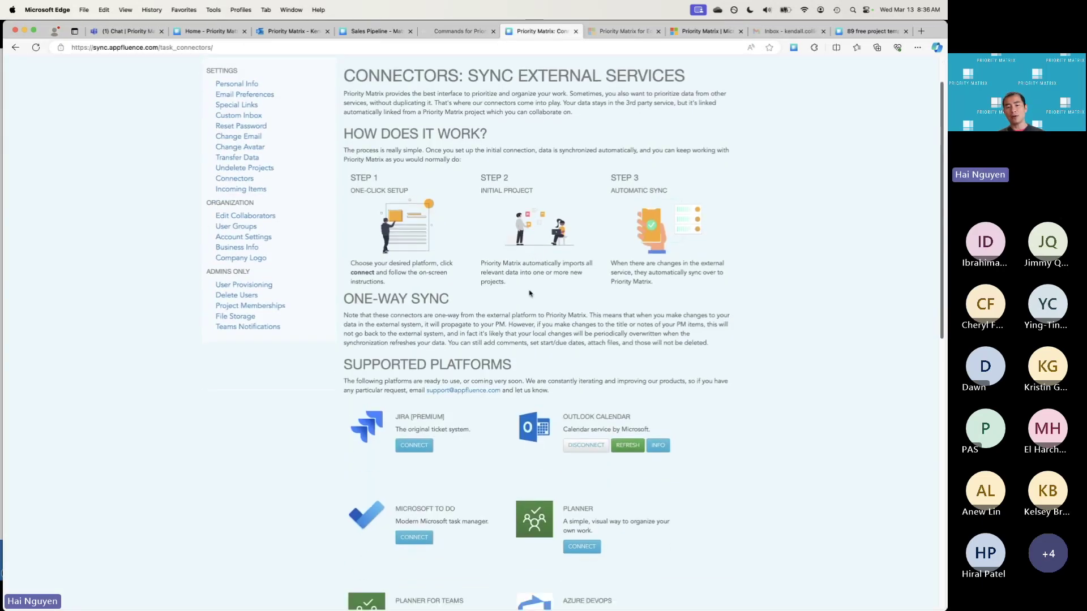
{"action": "scroll", "coordinate": [533, 266], "scroll_direction": "down", "scroll_amount": 5}
{"action": "scroll", "coordinate": [531, 282], "scroll_direction": "down", "scroll_amount": 7}
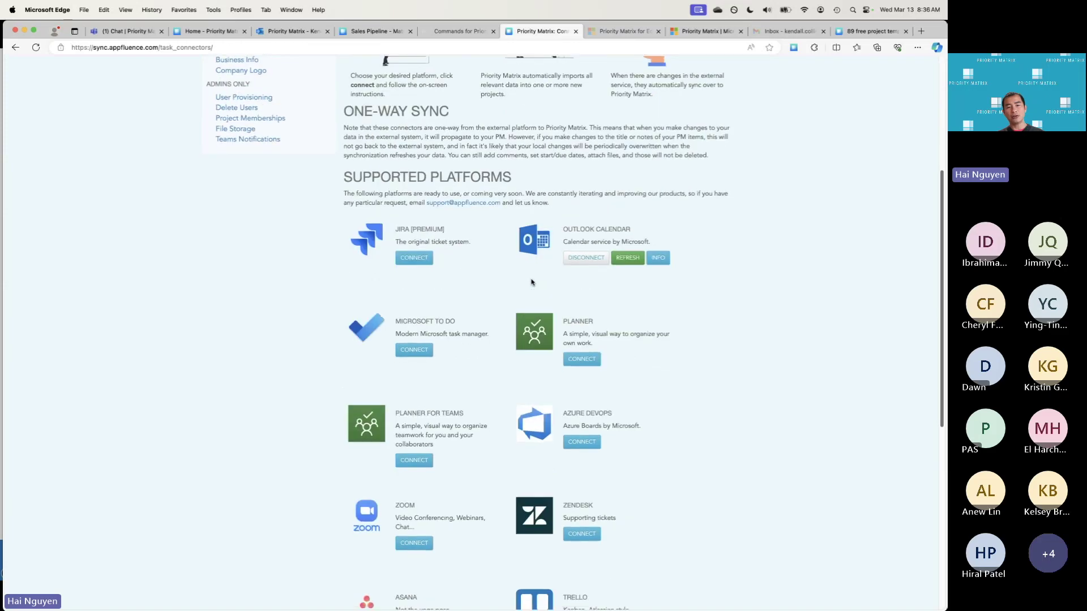
{"action": "scroll", "coordinate": [526, 291], "scroll_direction": "down", "scroll_amount": 1}
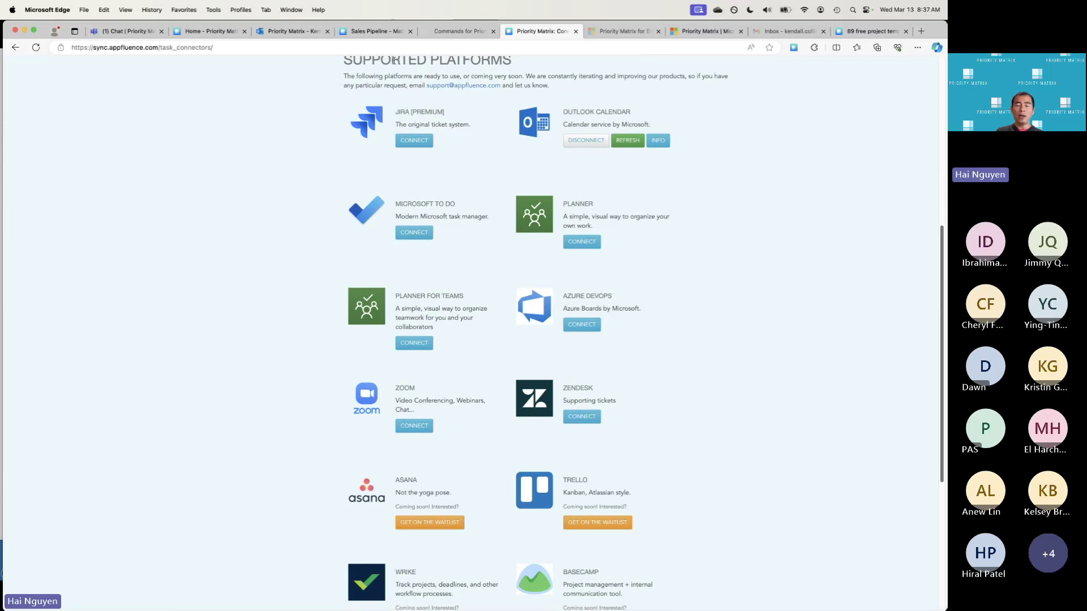
Reveal the Secret Inbox address from the Inbox in Priority Matrix's web app
{"action": "left_click", "coordinate": [288, 33]}
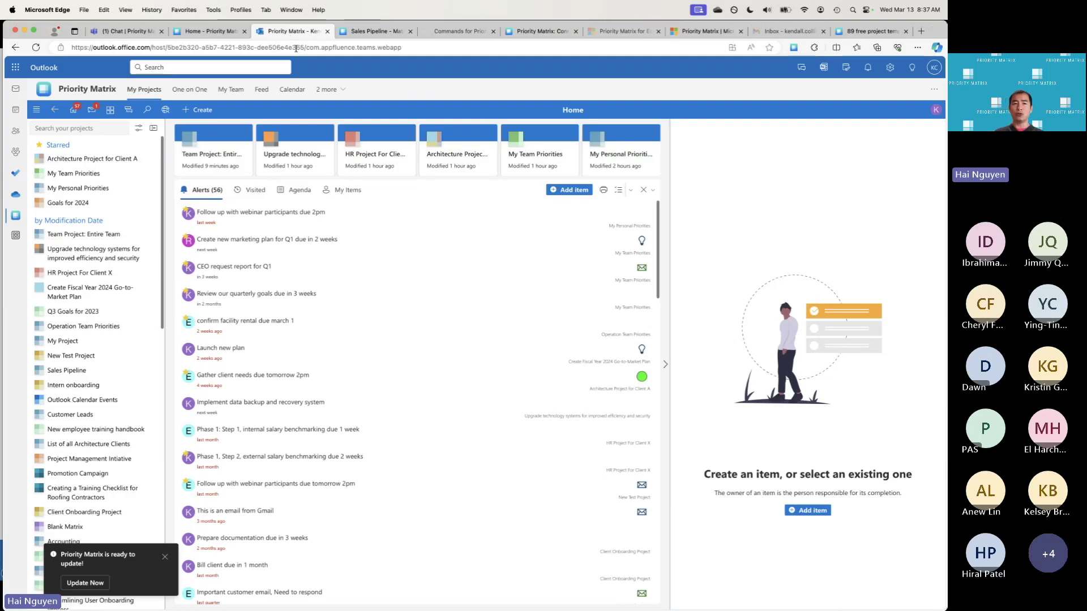
{"action": "left_click", "coordinate": [205, 30]}
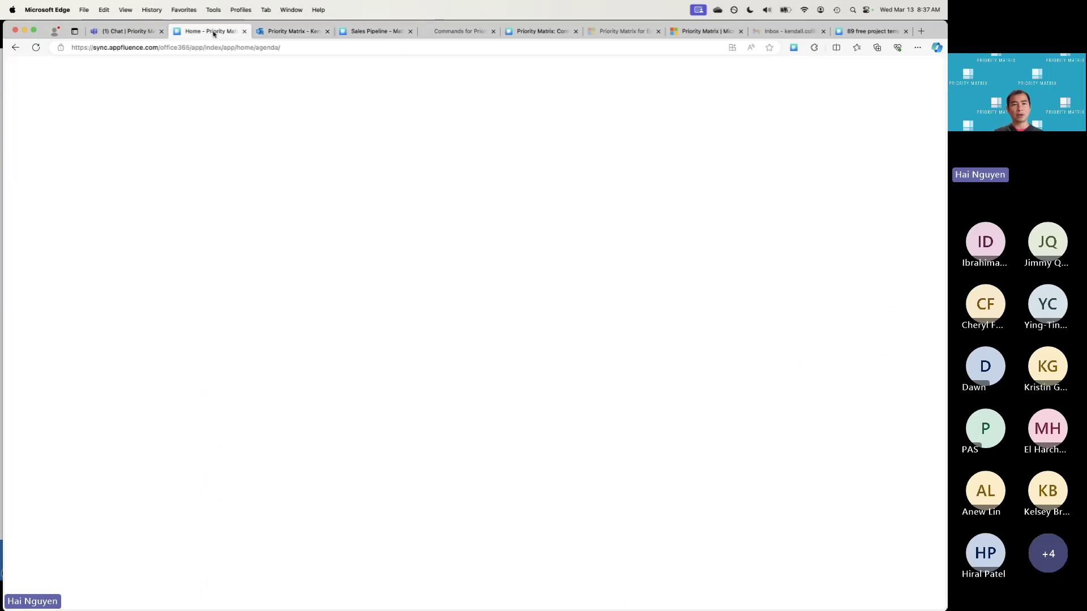
{"action": "left_click", "coordinate": [17, 186]}
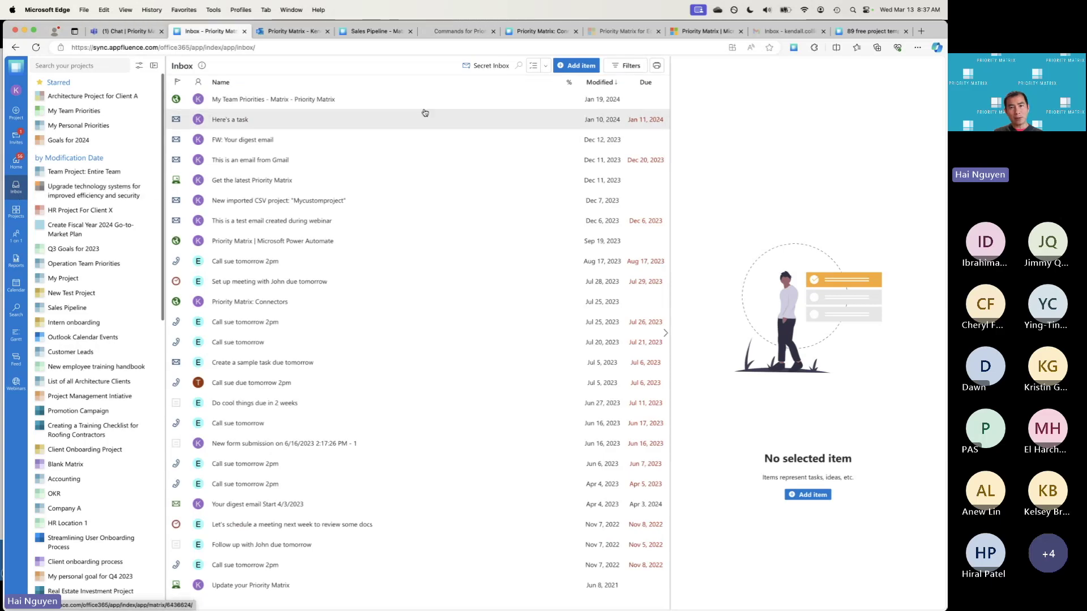
{"action": "left_click", "coordinate": [497, 74]}
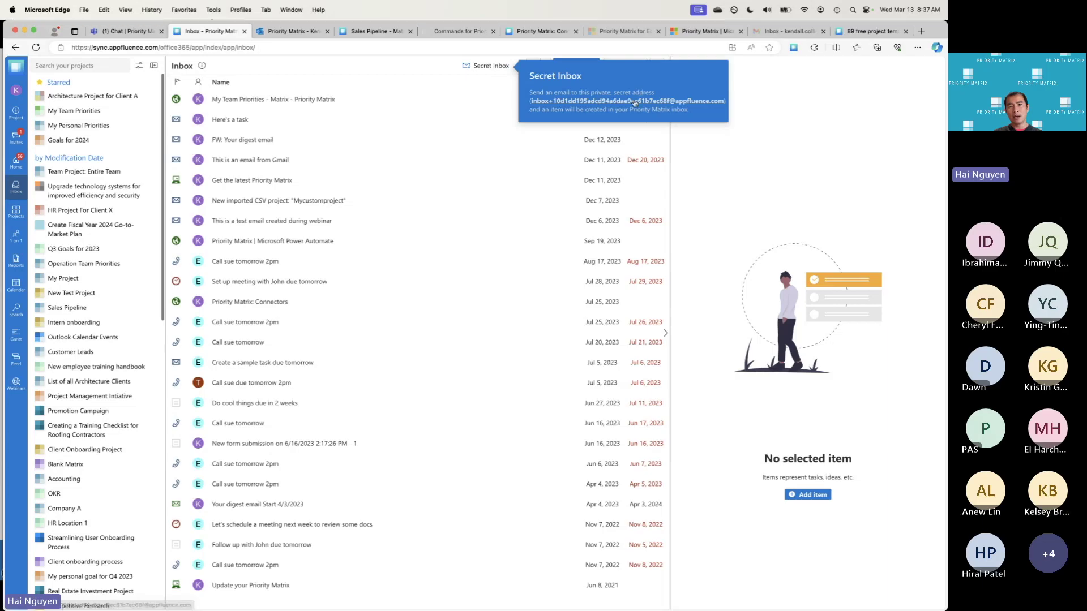
Copy the secret inbox email address and return to Priority Matrix in Outlook
{"action": "right_click", "coordinate": [630, 104]}
{"action": "left_click", "coordinate": [657, 209]}
{"action": "left_click", "coordinate": [291, 35]}
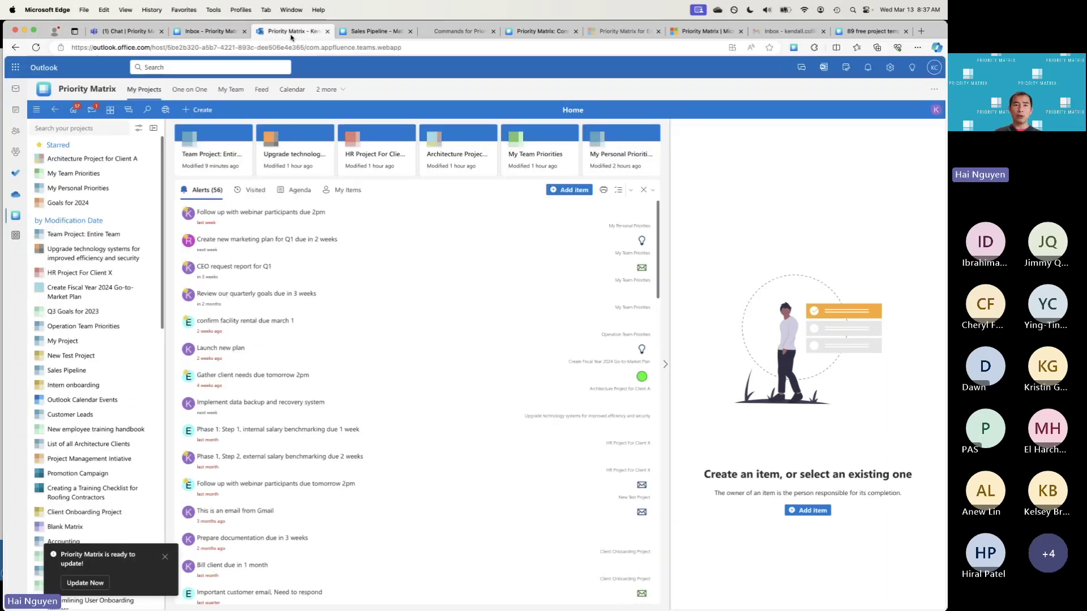
Leave Priority Matrix for Outlook's mail inbox, which shows the Roofing customer request
{"action": "left_click", "coordinate": [16, 92]}
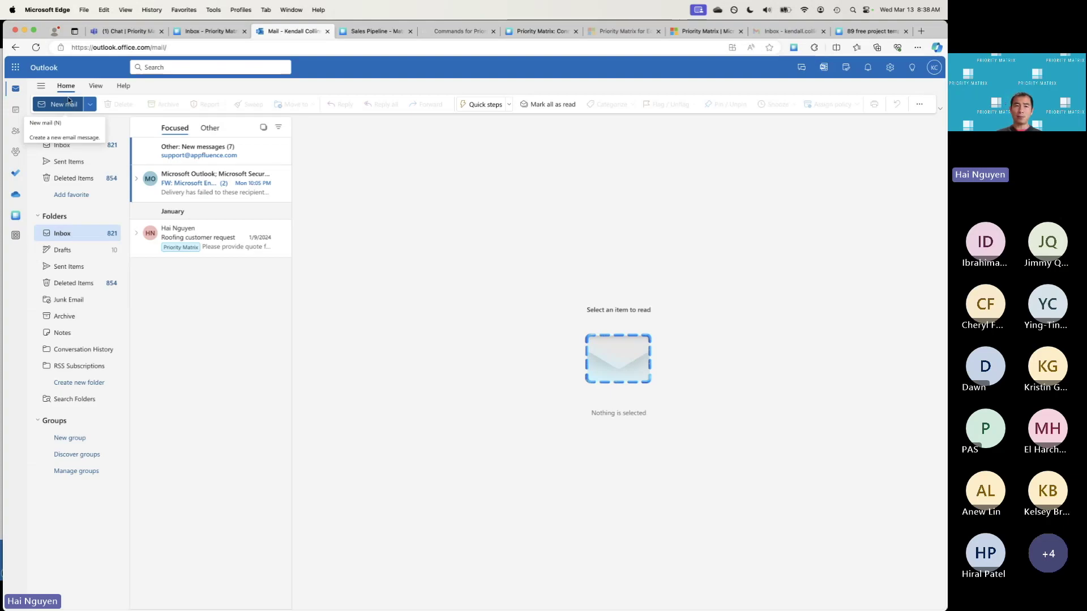
Start a new email to the pasted Priority Matrix secret inbox address with subject 'Forwarded email'
{"action": "left_click", "coordinate": [69, 100]}
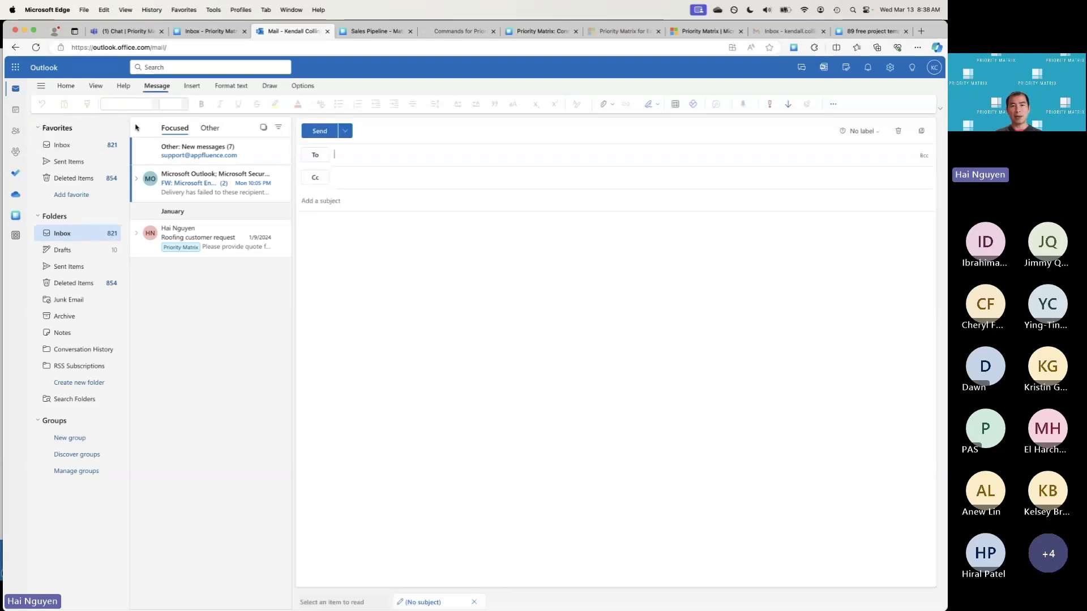
{"action": "key", "text": "super+v"}
{"action": "left_click", "coordinate": [361, 196]}
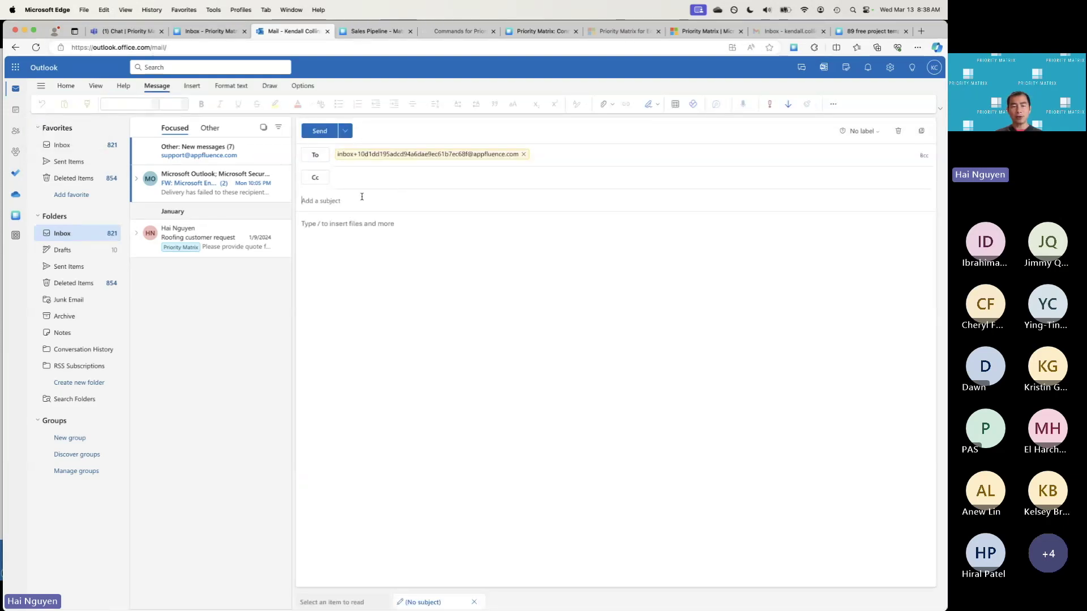
{"action": "type", "text": "For"}
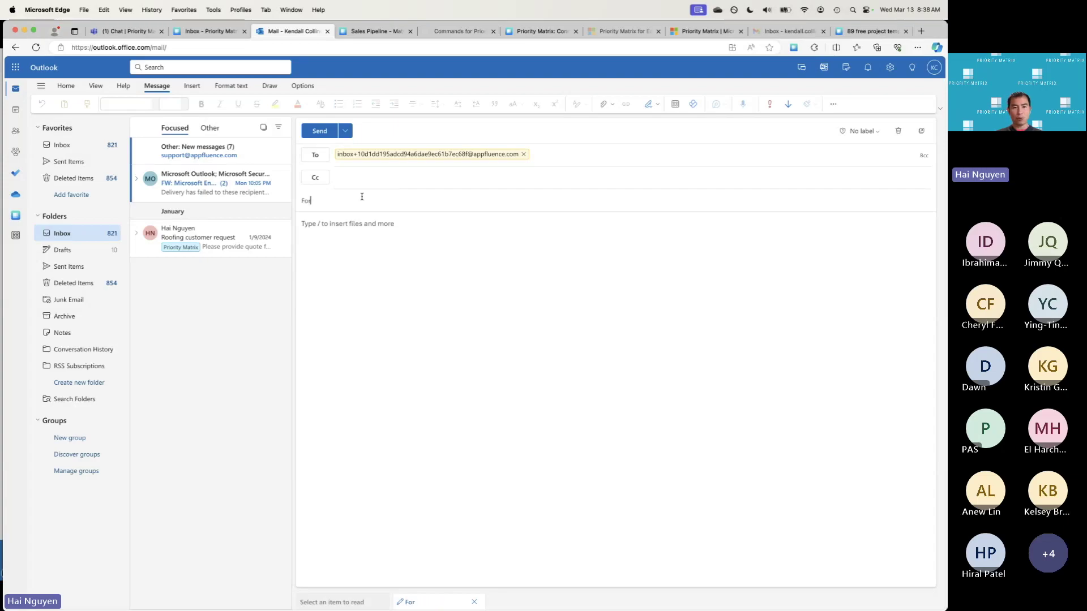
{"action": "type", "text": "warded email"}
{"action": "key", "text": "Tab"}
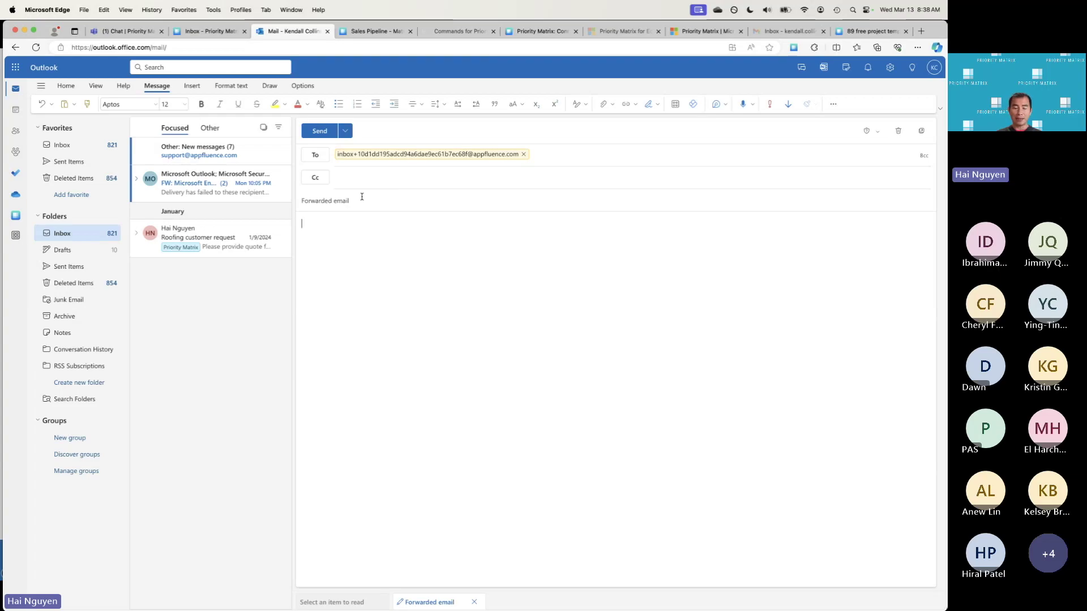
Write 'Due tomorrow', 'Remind me weekly' and 'Assign to' plus a colleague's e-mail address in the body
{"action": "type", "text": "Due tomo"}
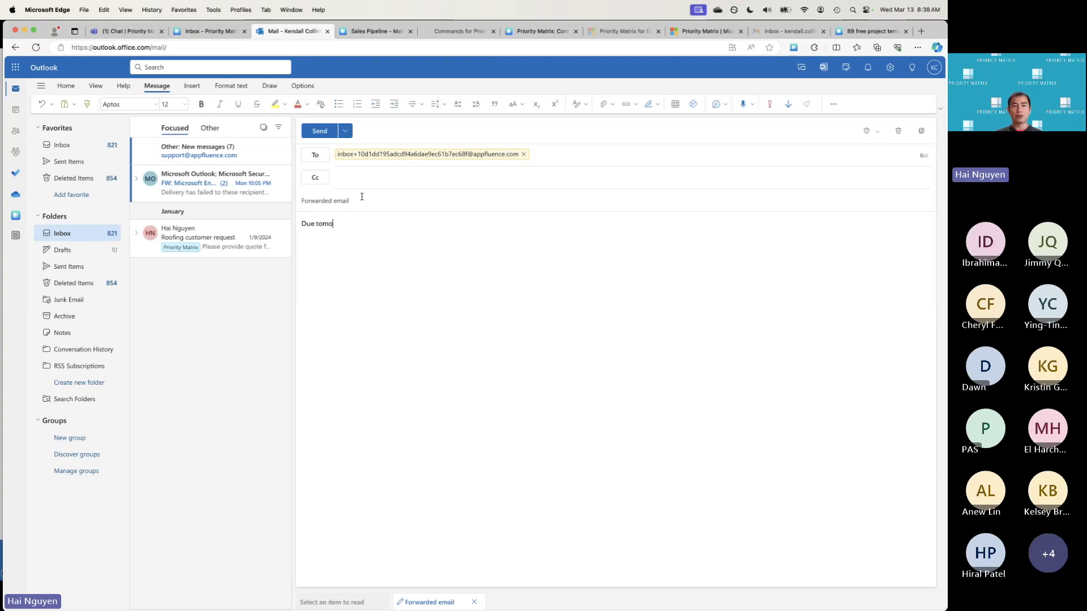
{"action": "type", "text": "rrow Remind"}
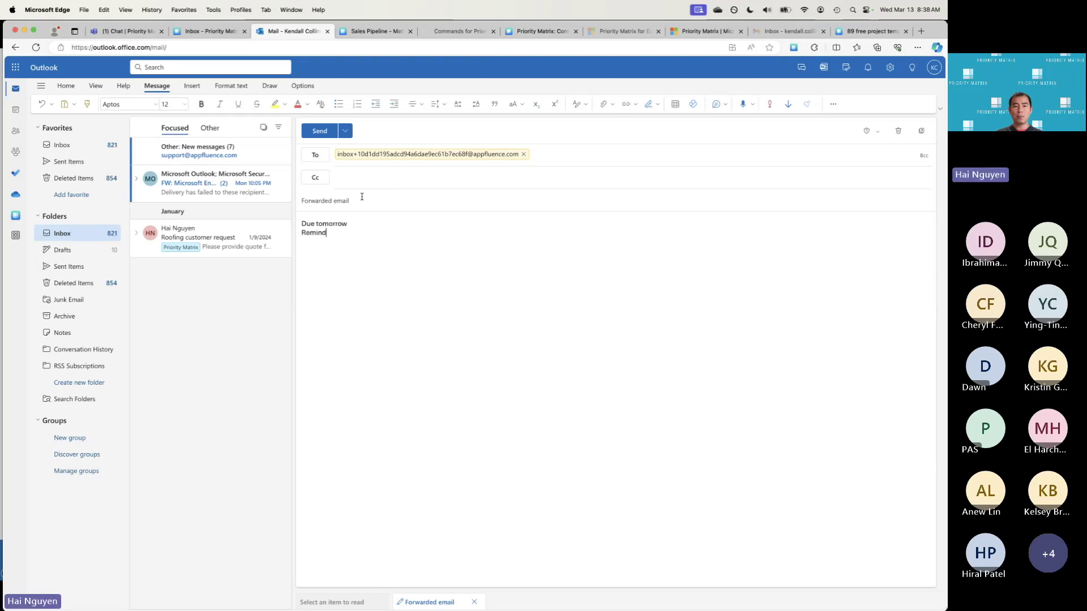
{"action": "type", "text": " me weekly"}
{"action": "key", "text": "Return"}
{"action": "key", "text": "Return"}
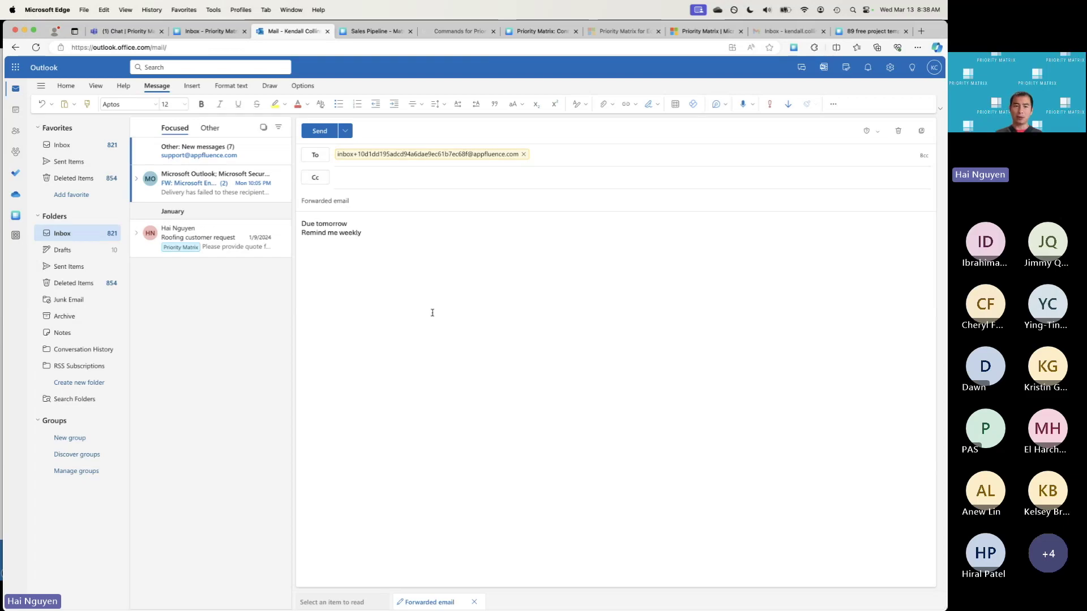
{"action": "left_click", "coordinate": [384, 231]}
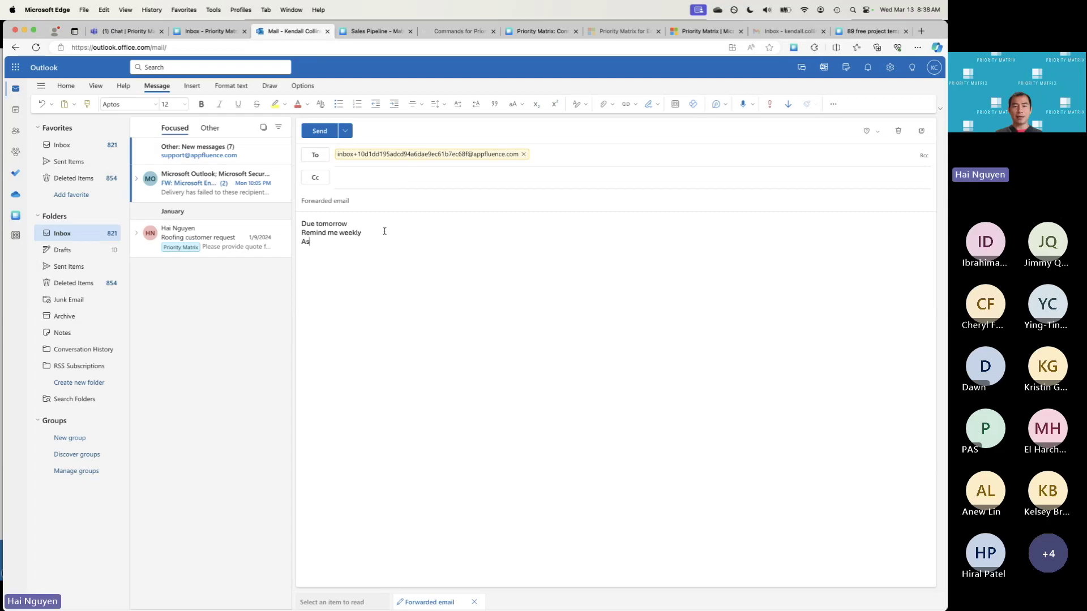
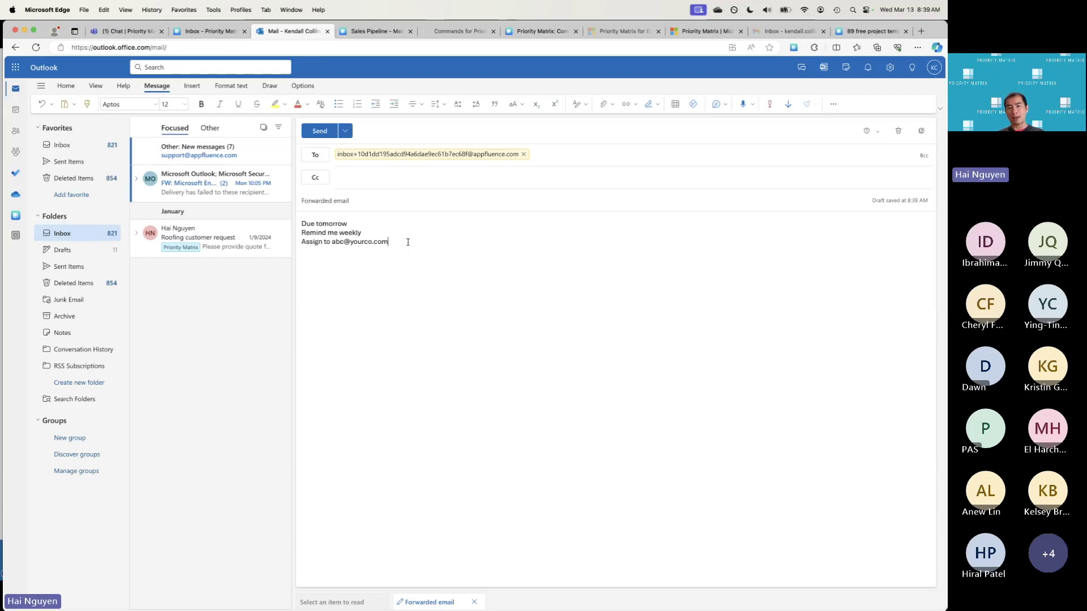
Send the email to the secret inbox and return to the 'Inbox - Priority Matrix' tab
{"action": "left_click", "coordinate": [312, 133]}
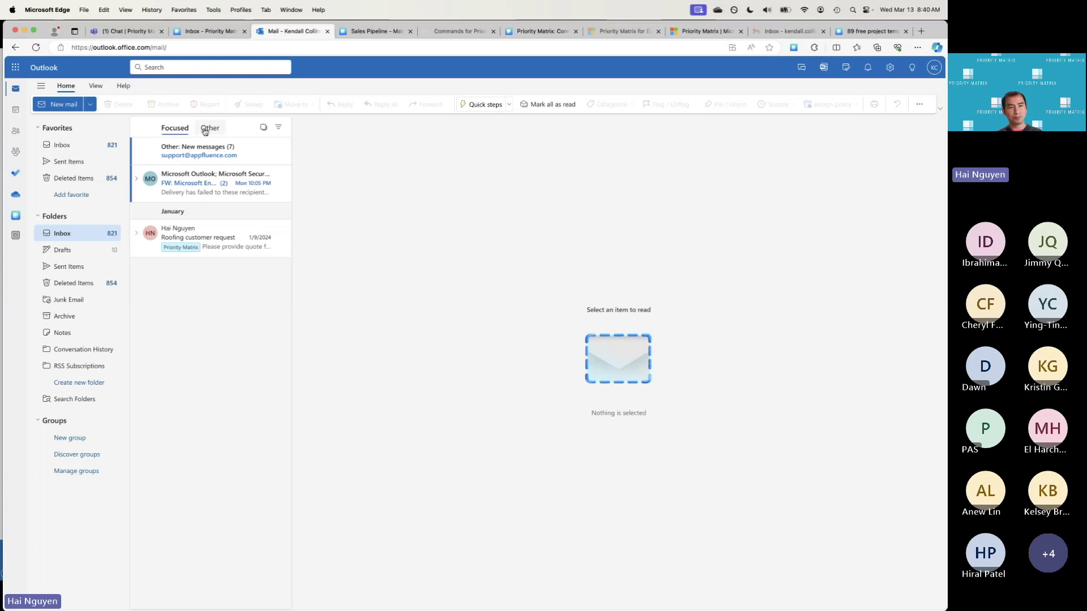
{"action": "left_click", "coordinate": [188, 32]}
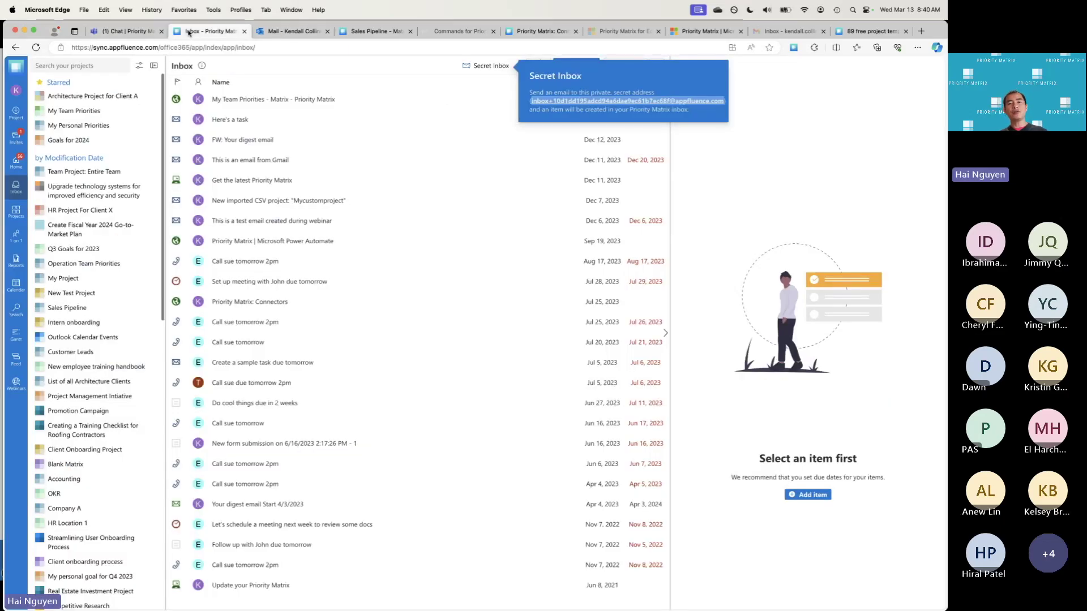
Close the Secret Inbox popup and open General Reports from the Reports sidebar menu
{"action": "left_click", "coordinate": [428, 66]}
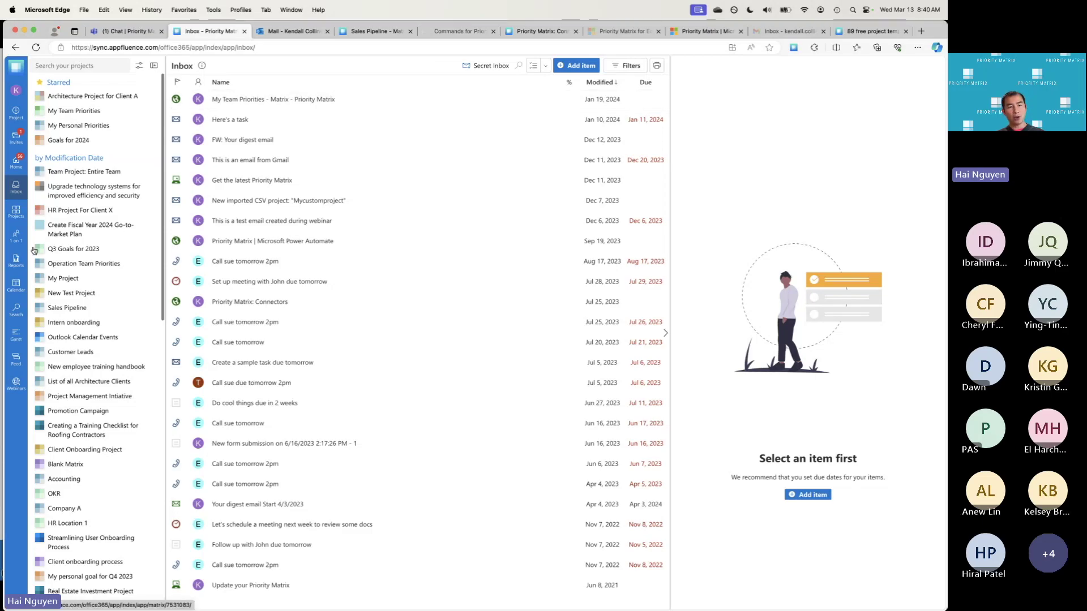
{"action": "mouse_move", "coordinate": [18, 262]}
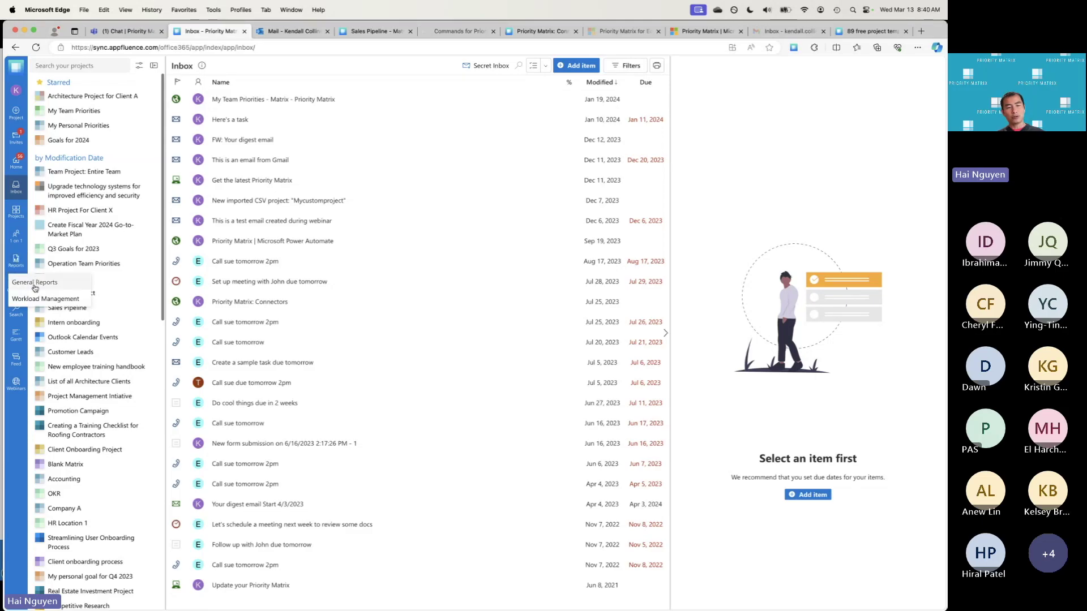
{"action": "left_click", "coordinate": [34, 283]}
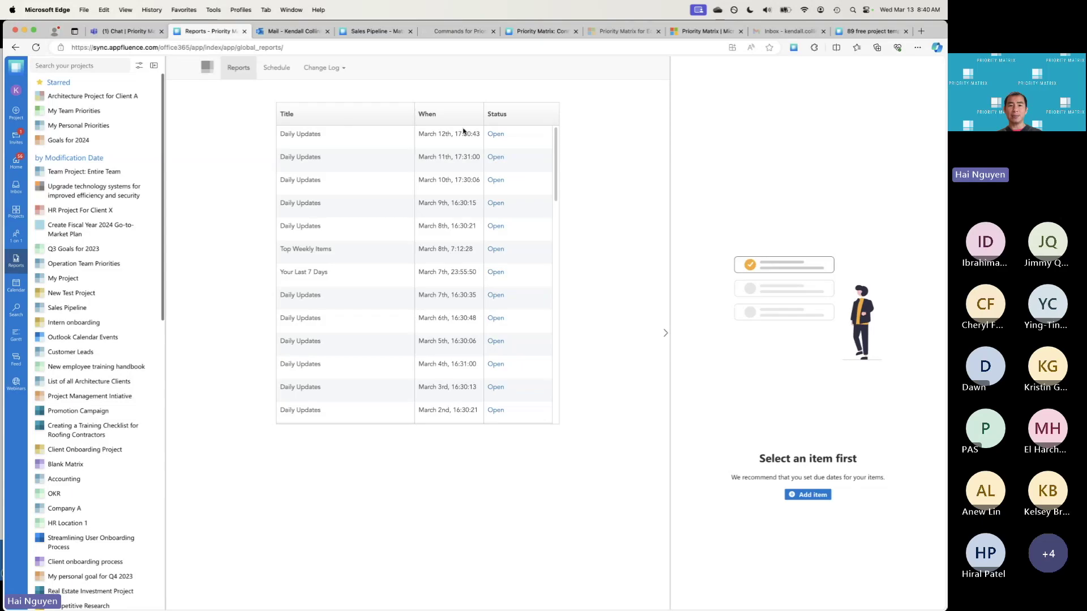
Scroll down and back up through the Daily Updates and Top Weekly Items reports list
{"action": "scroll", "coordinate": [556, 187], "scroll_direction": "down", "scroll_amount": 1}
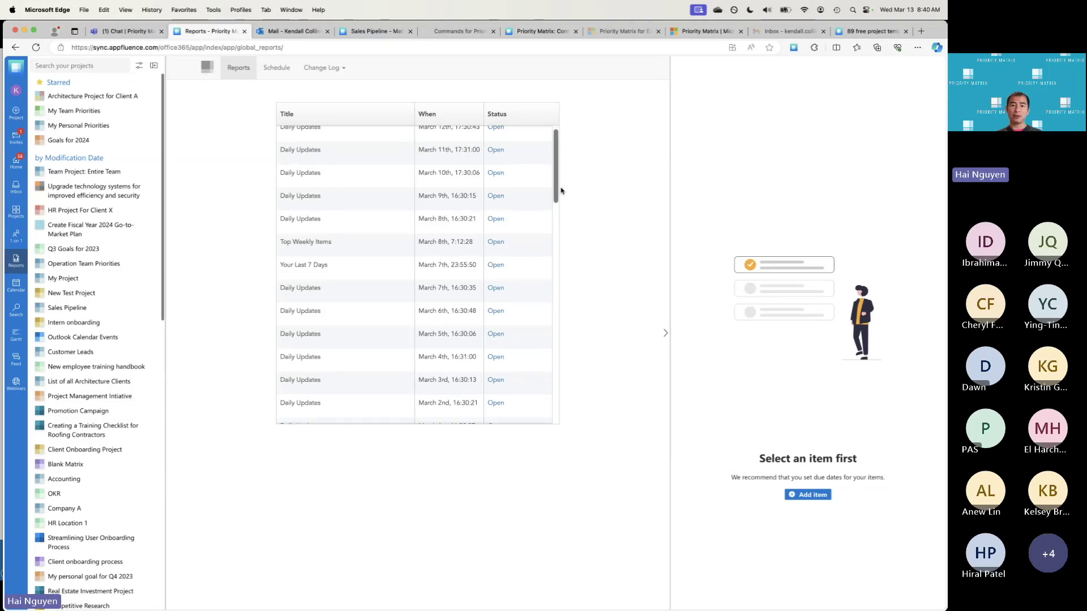
{"action": "scroll", "coordinate": [556, 175], "scroll_direction": "up", "scroll_amount": 1}
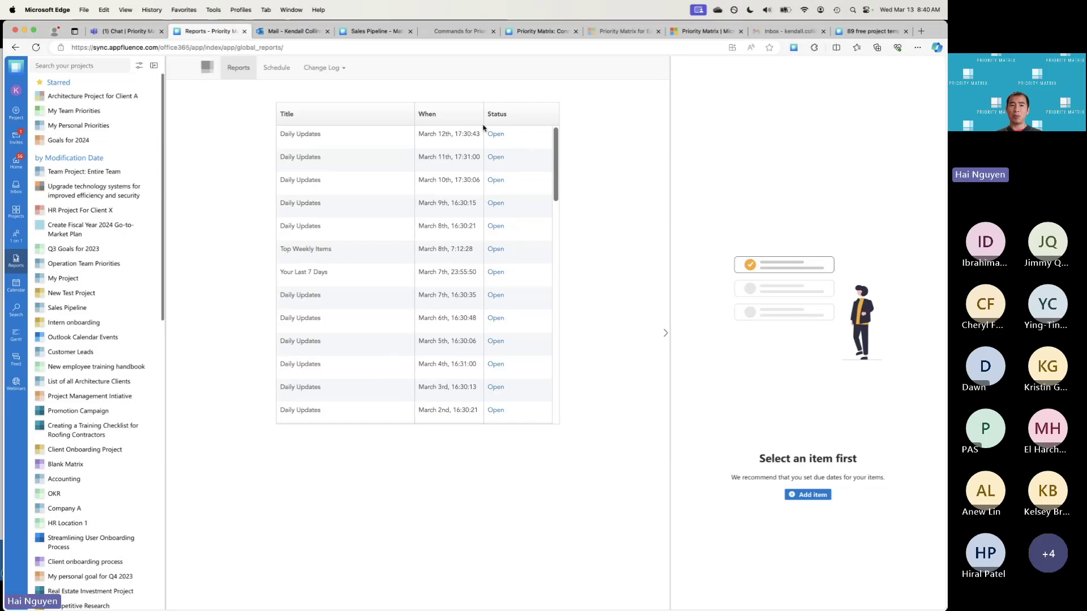
Show the upcoming report schedule, then open the Workload Management view for March 10–16
{"action": "left_click", "coordinate": [276, 73]}
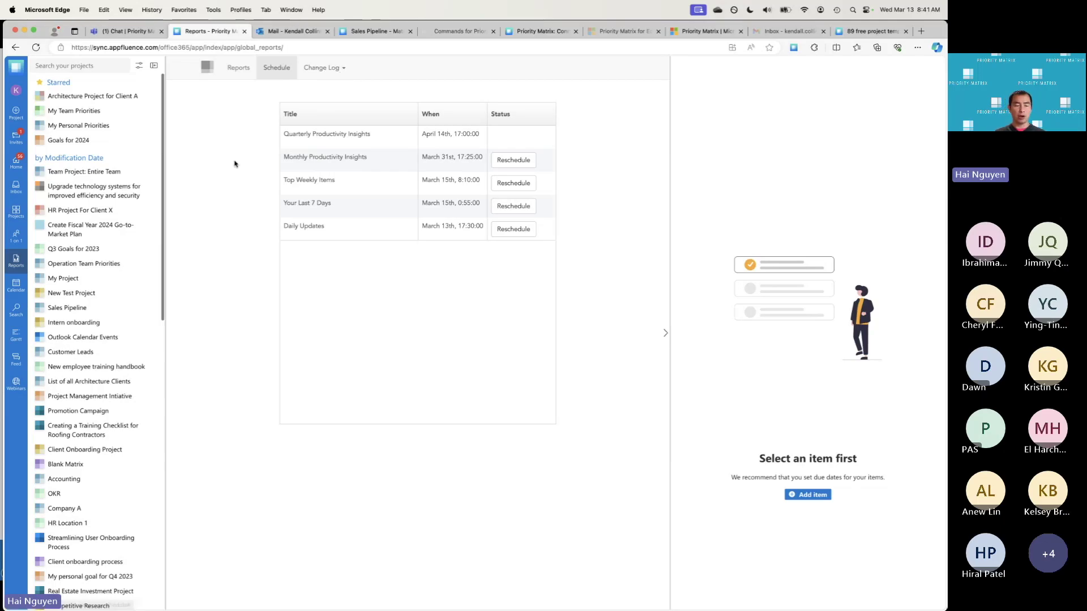
{"action": "mouse_move", "coordinate": [16, 261]}
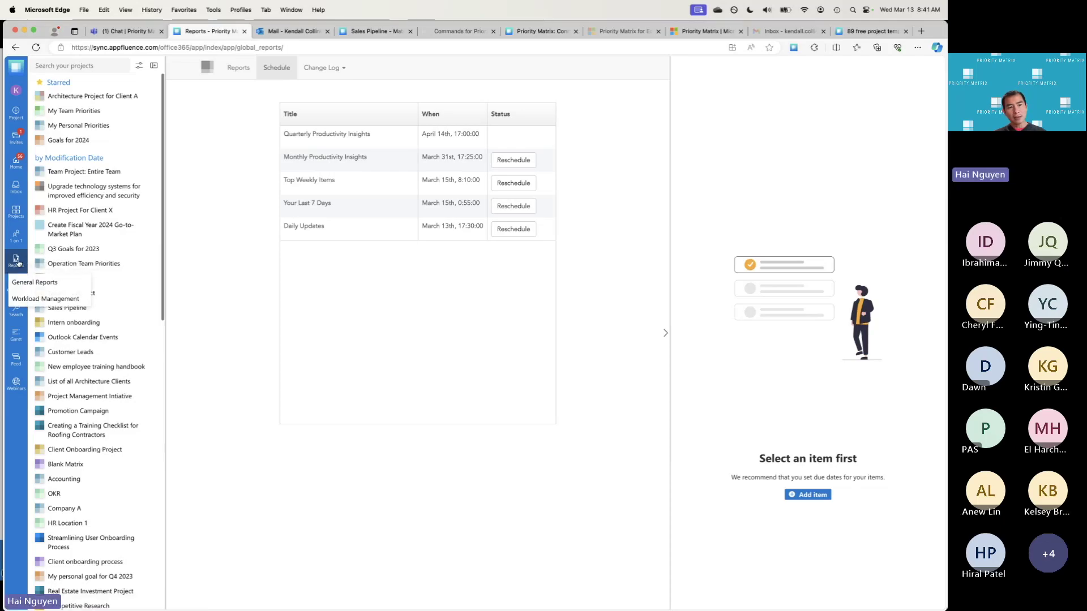
{"action": "left_click", "coordinate": [56, 298]}
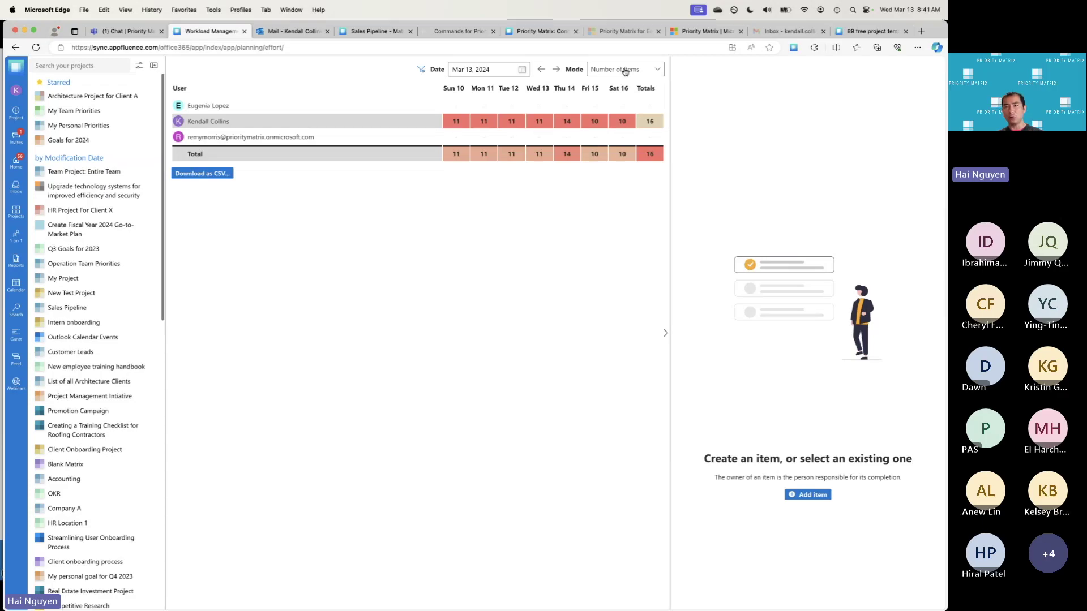
{"action": "left_click", "coordinate": [624, 71]}
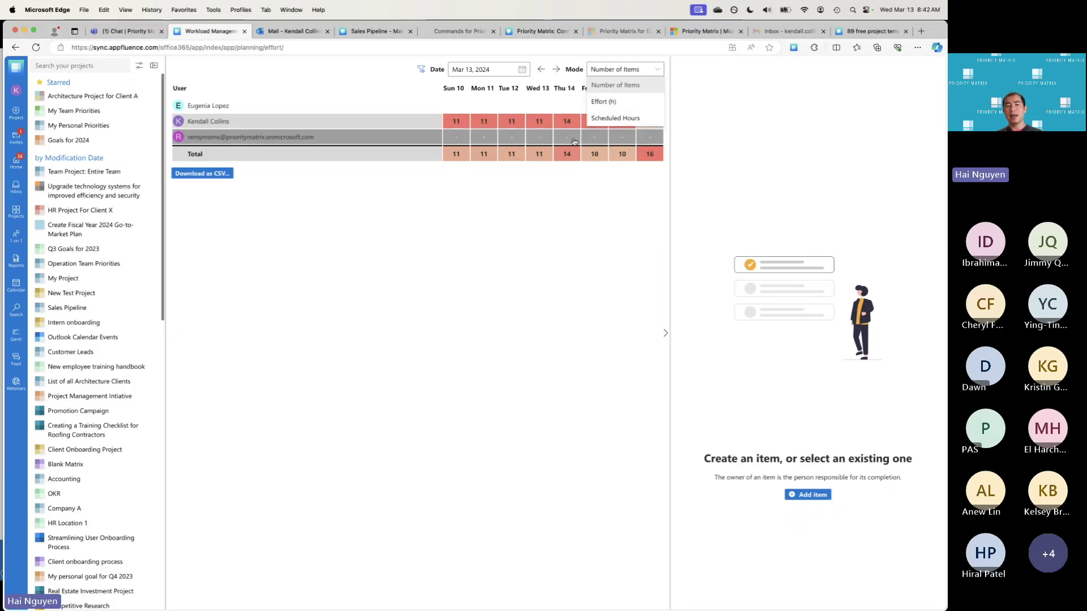
{"action": "left_click", "coordinate": [549, 214]}
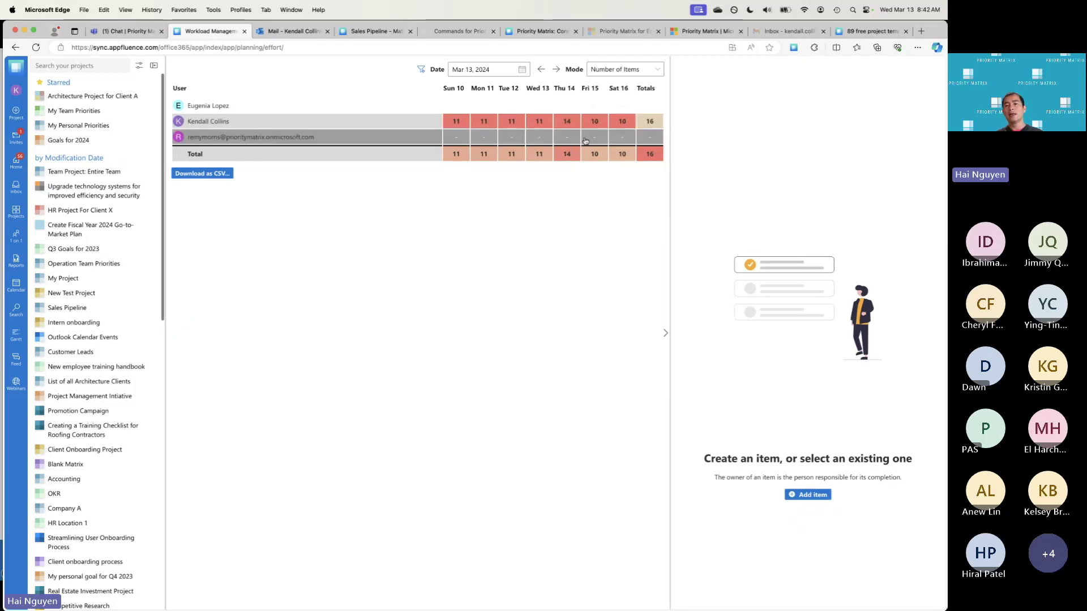
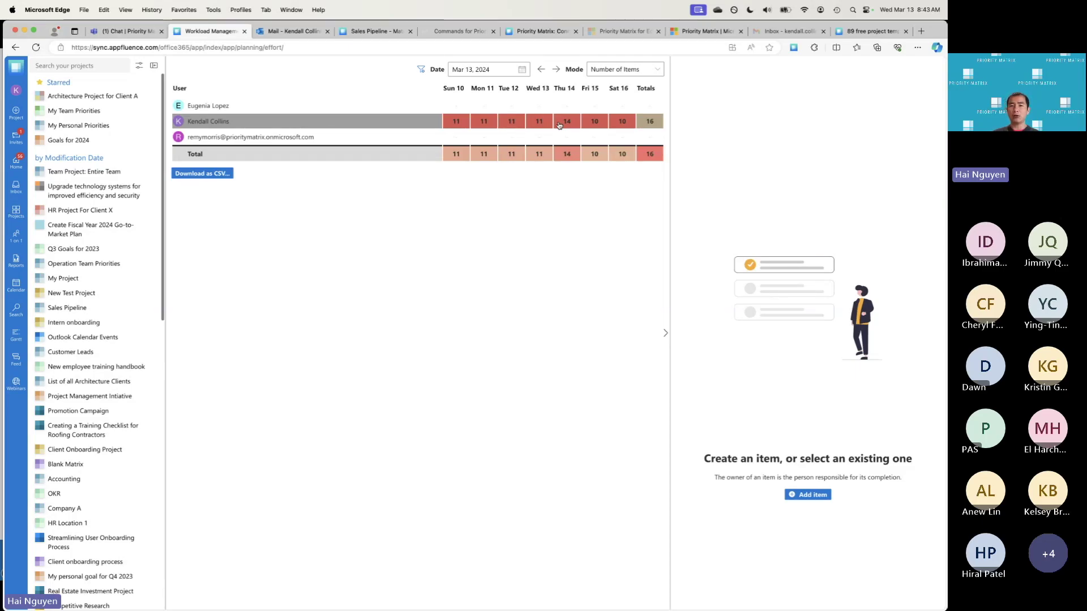
Open one team member's assigned item list from their March 10–16 workload row
{"action": "left_click", "coordinate": [623, 123]}
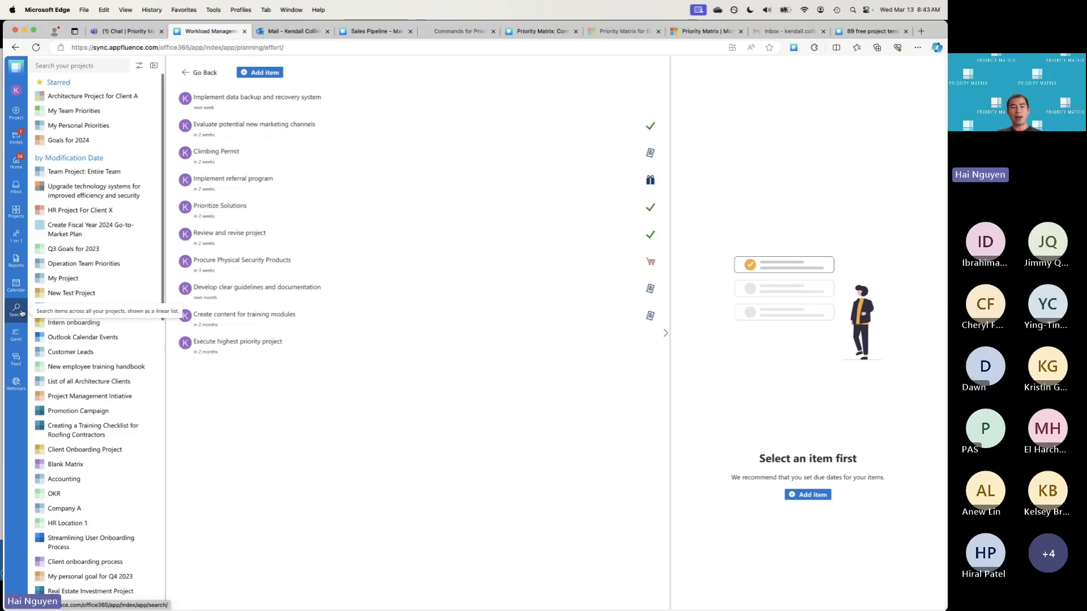
Search items across all projects, filtered to starred items only
{"action": "left_click", "coordinate": [23, 312]}
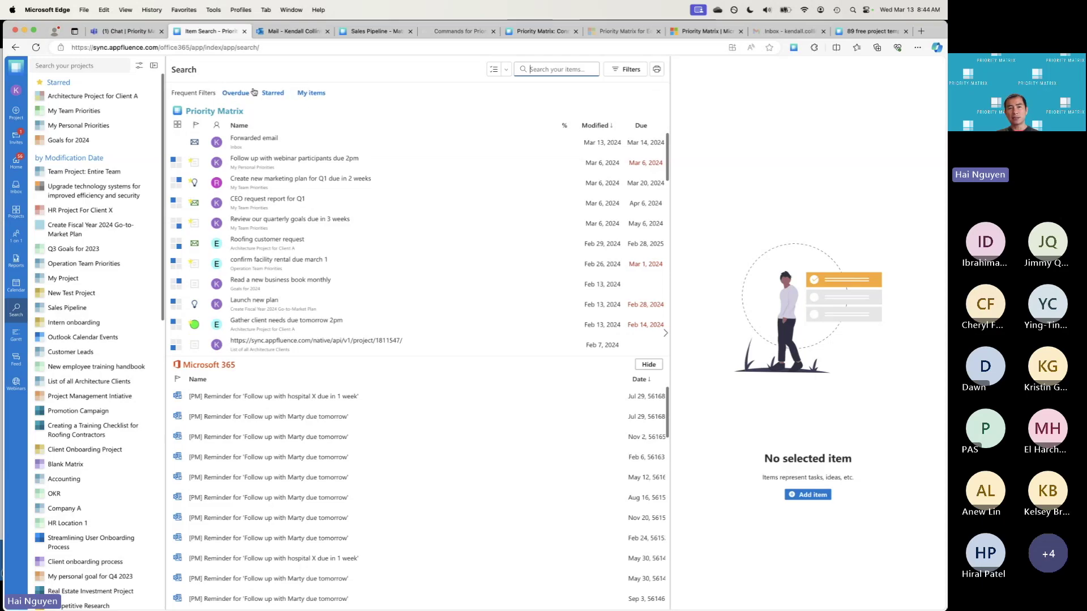
{"action": "left_click", "coordinate": [273, 94]}
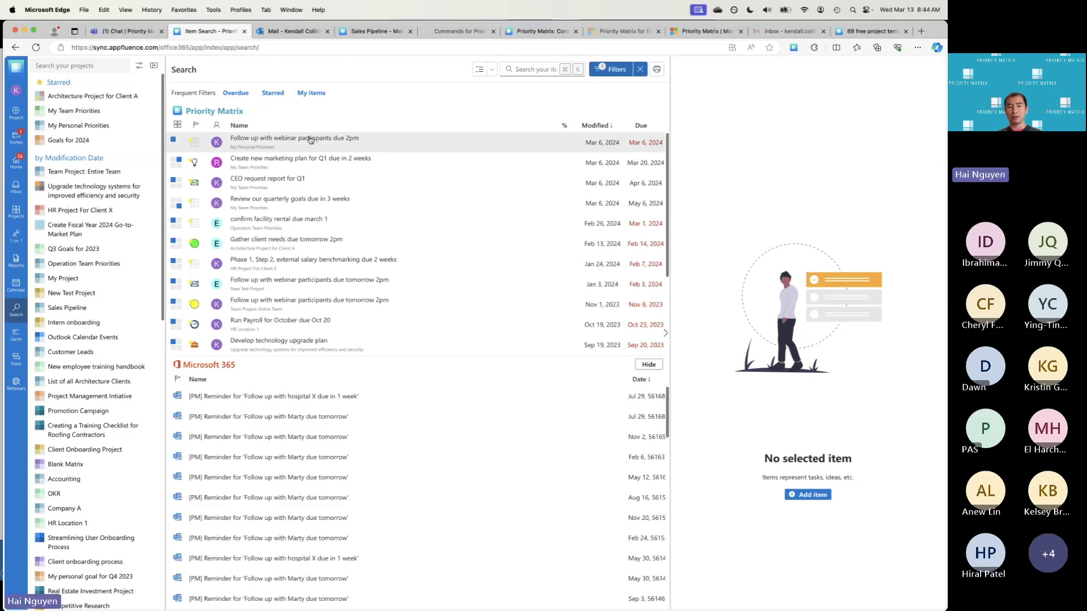
{"action": "left_click", "coordinate": [624, 75]}
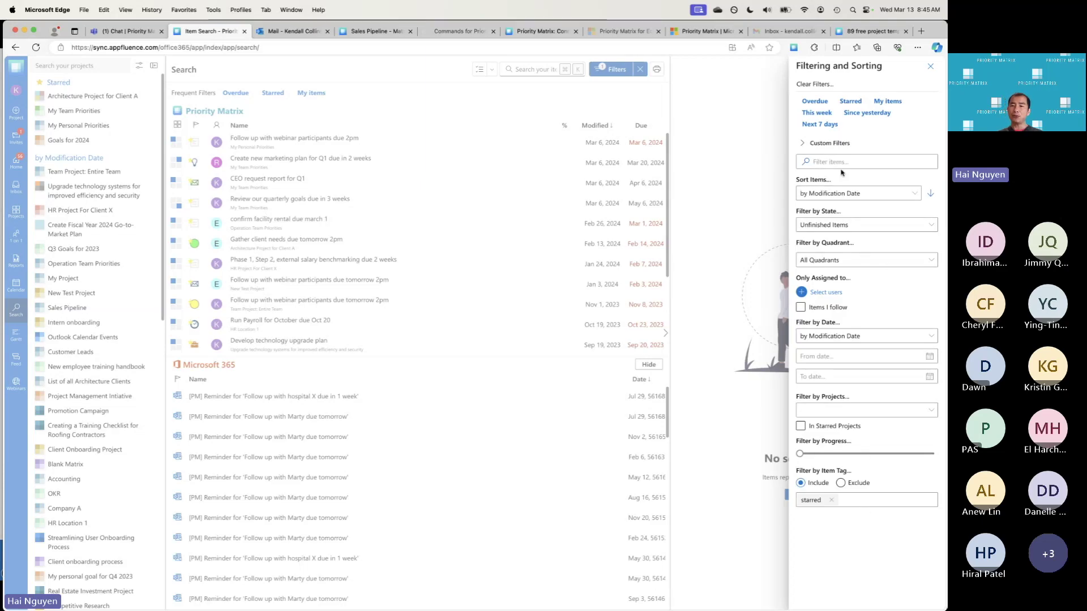
{"action": "left_click", "coordinate": [812, 144]}
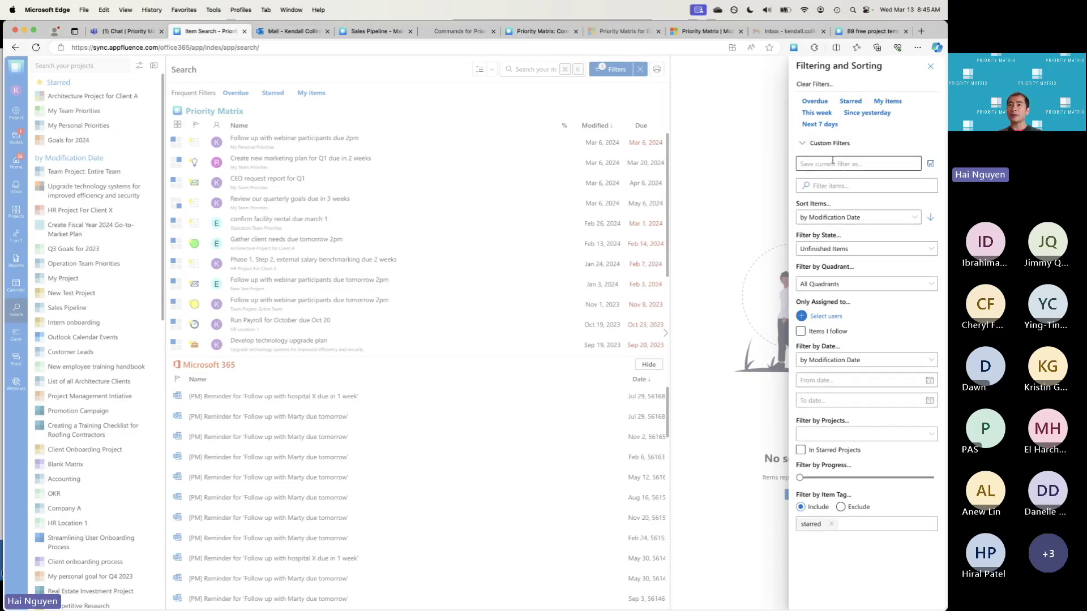
{"action": "left_click", "coordinate": [833, 161]}
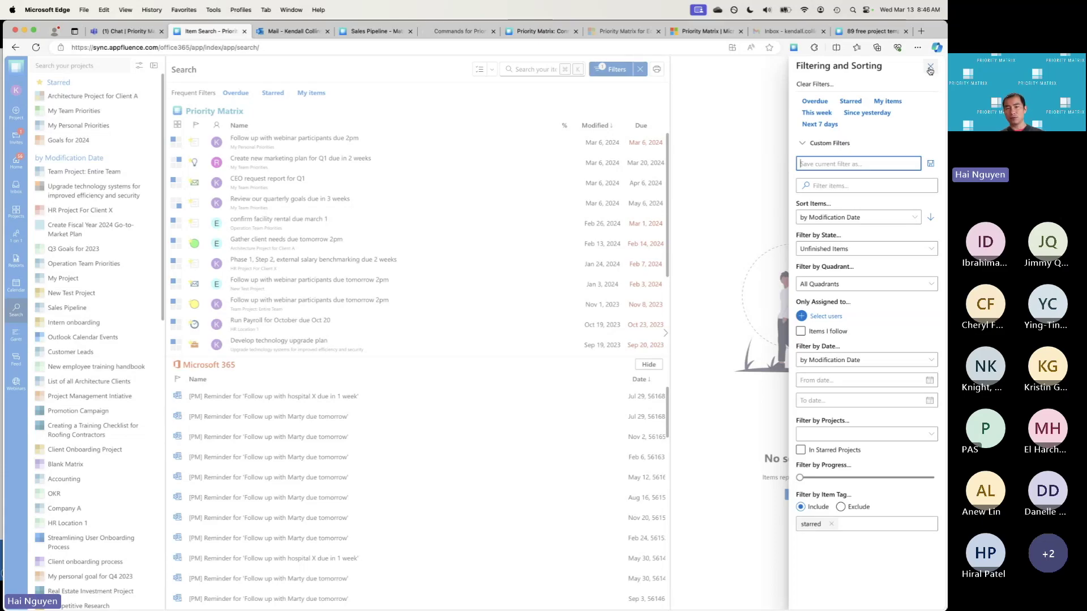
{"action": "left_click", "coordinate": [929, 69]}
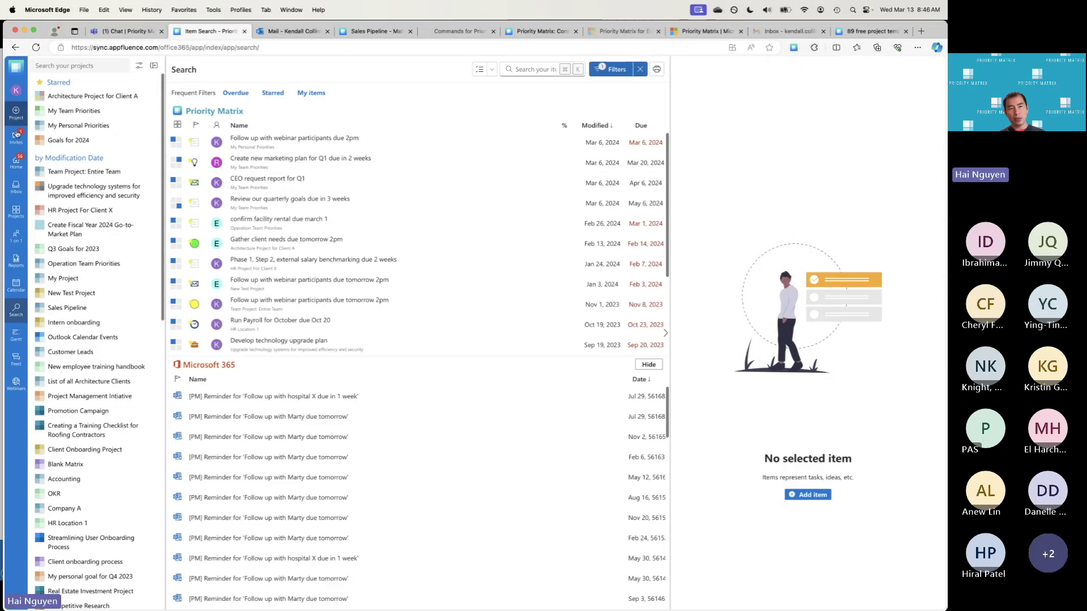
Show the one-on-one view of items shared with a colleague and their contact card
{"action": "left_click", "coordinate": [17, 245]}
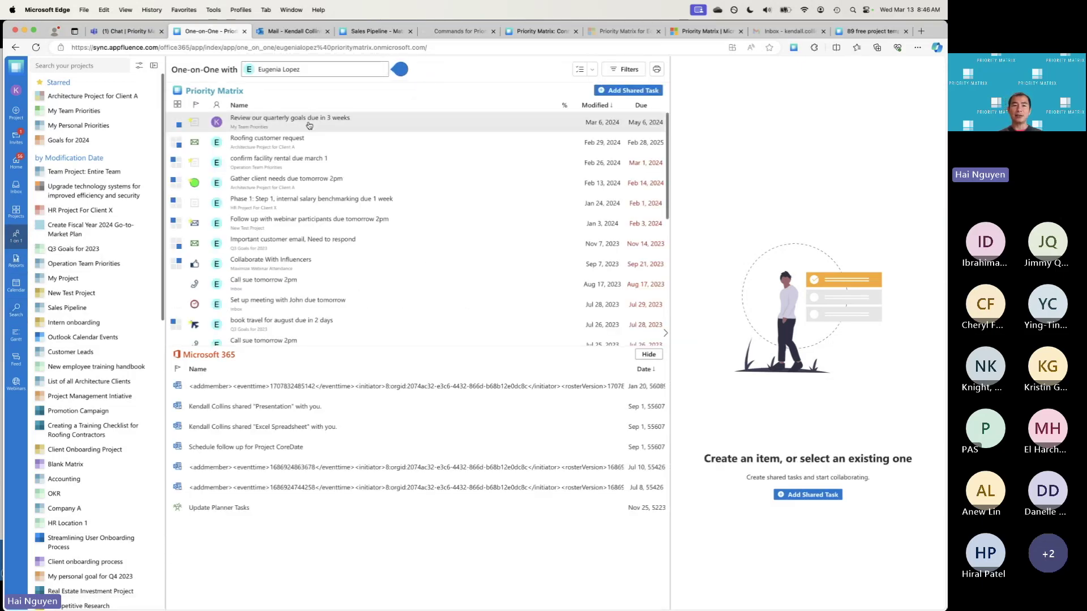
{"action": "left_click", "coordinate": [364, 75]}
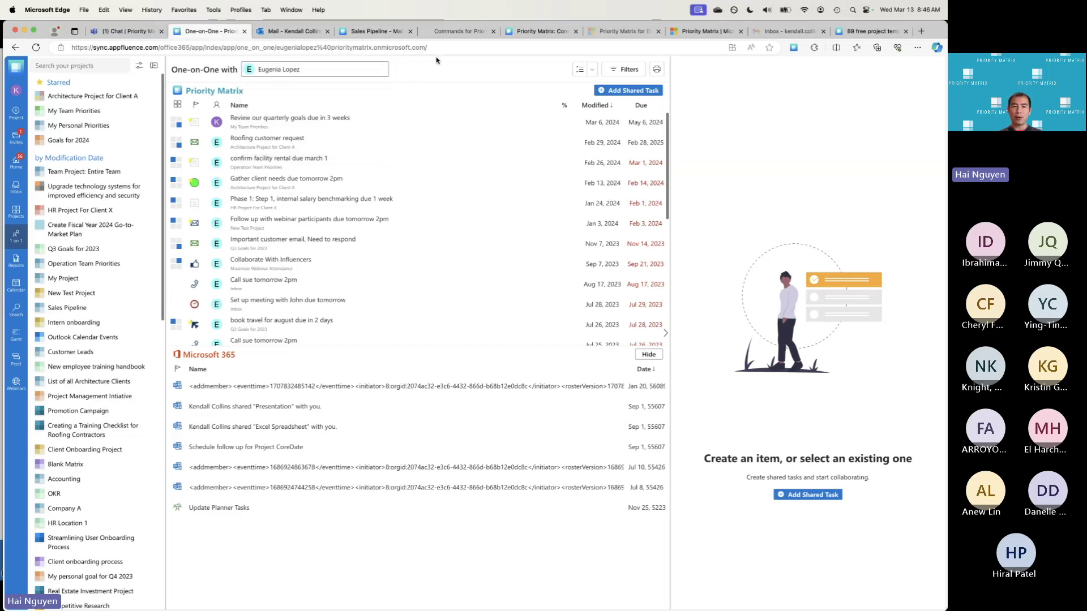
{"action": "mouse_move", "coordinate": [379, 74]}
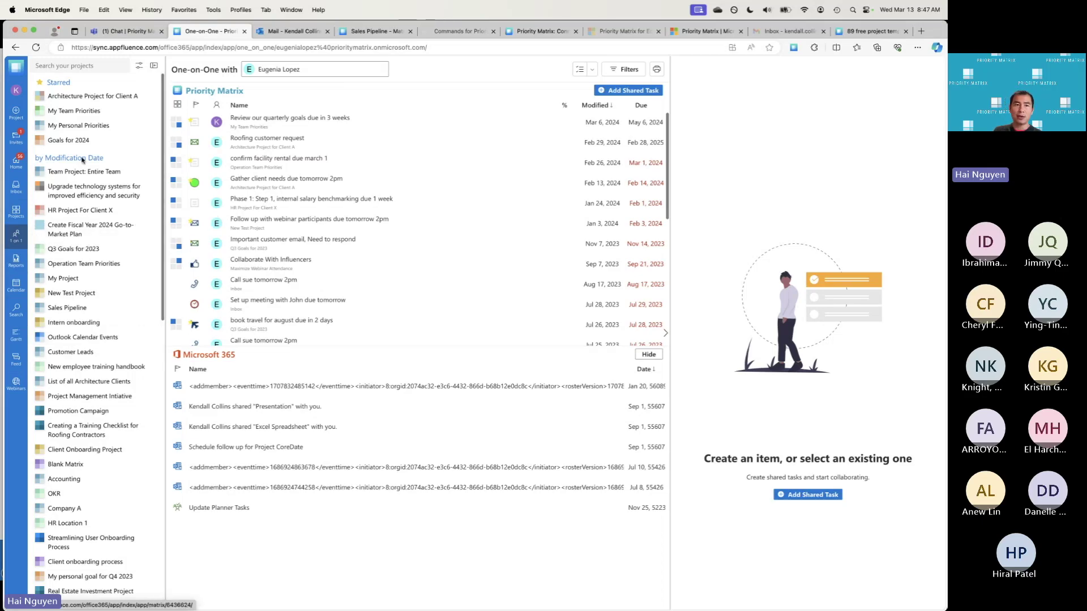
Show the Upgrade technology systems project as a list, a month calendar, then a Gantt timeline
{"action": "left_click", "coordinate": [90, 189]}
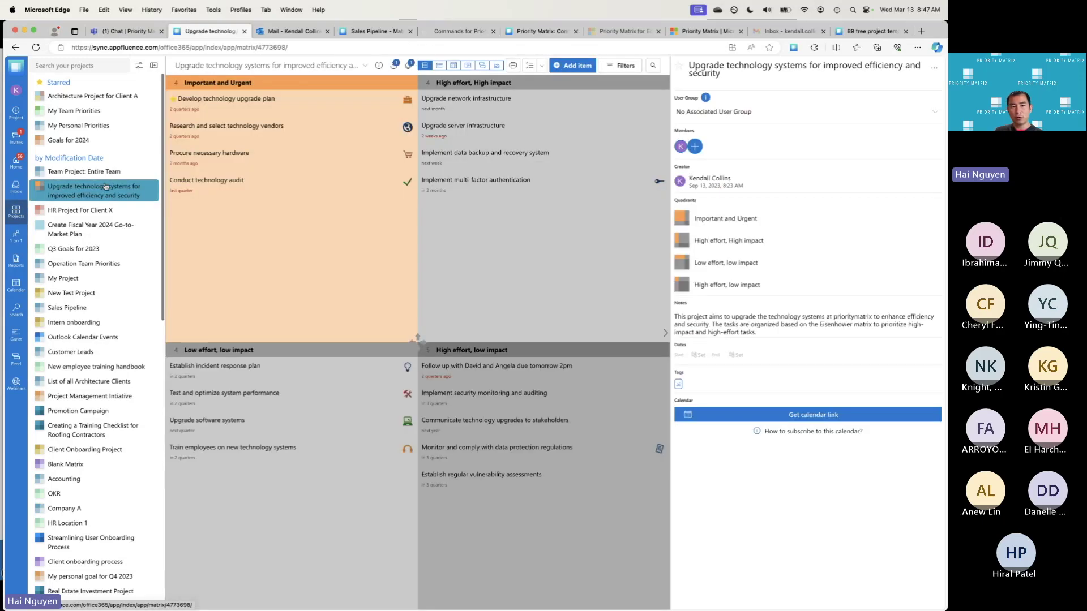
{"action": "left_click", "coordinate": [440, 66]}
{"action": "left_click", "coordinate": [480, 65]}
{"action": "left_click", "coordinate": [494, 66]}
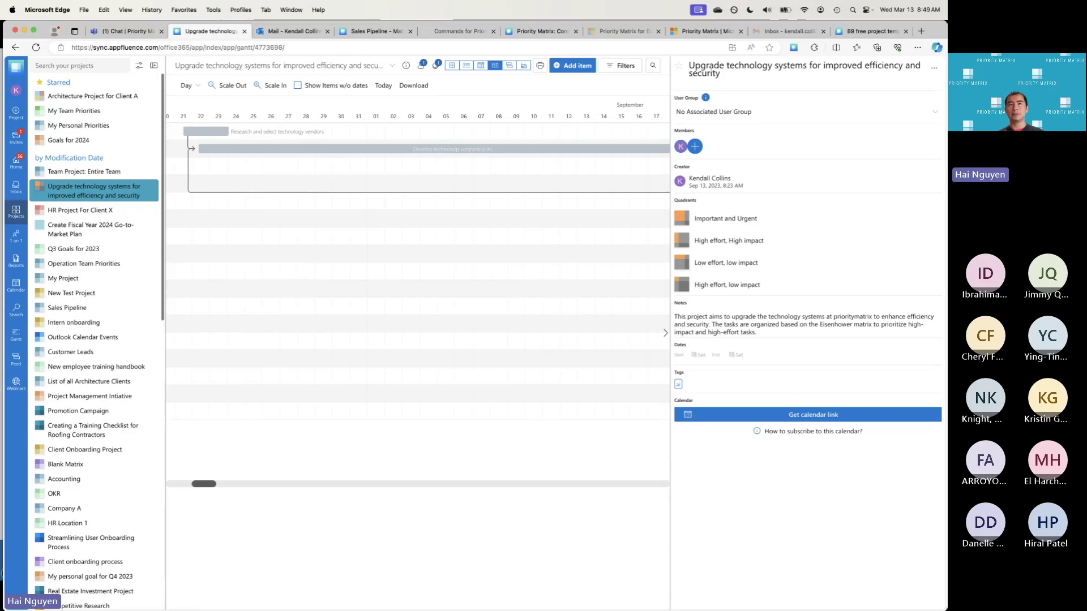
Advance the PowerPoint slideshow to the 'What success with Priority Matrix looks like' slide
{"action": "key", "text": "super+Tab"}
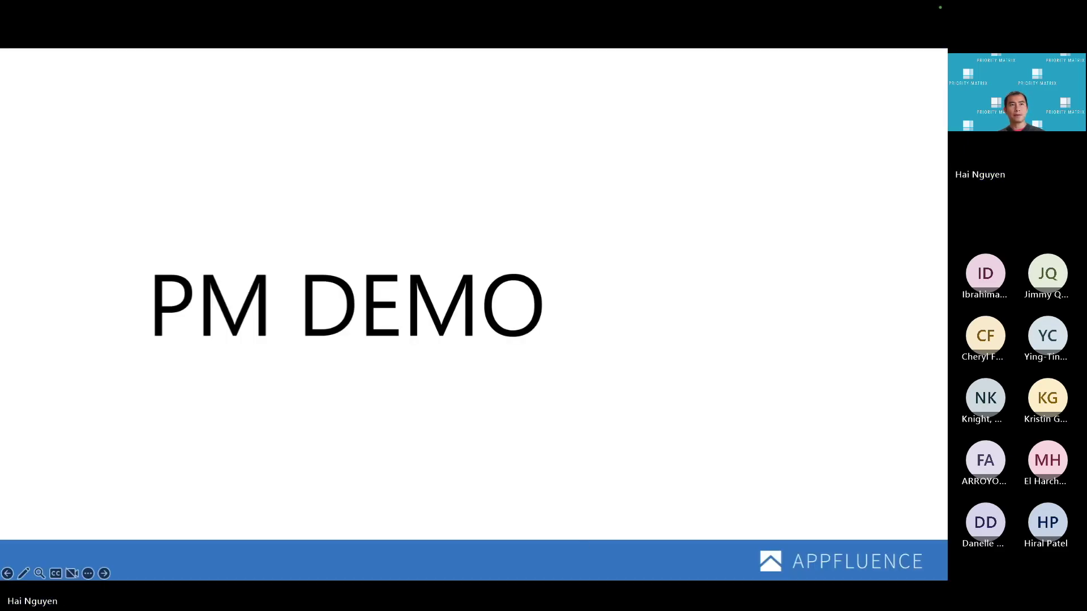
{"action": "key", "text": "Right"}
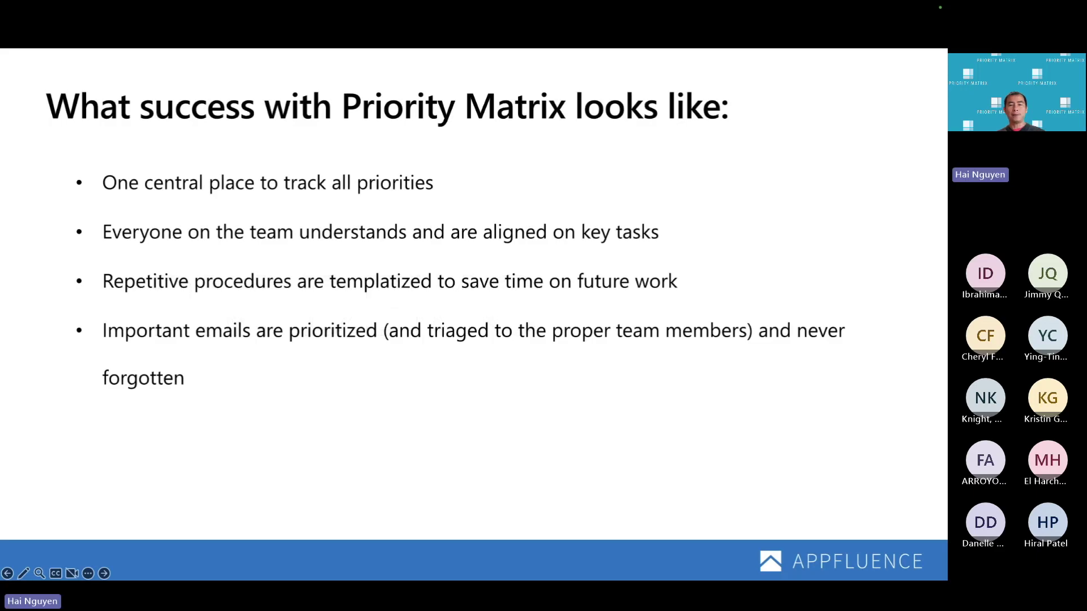
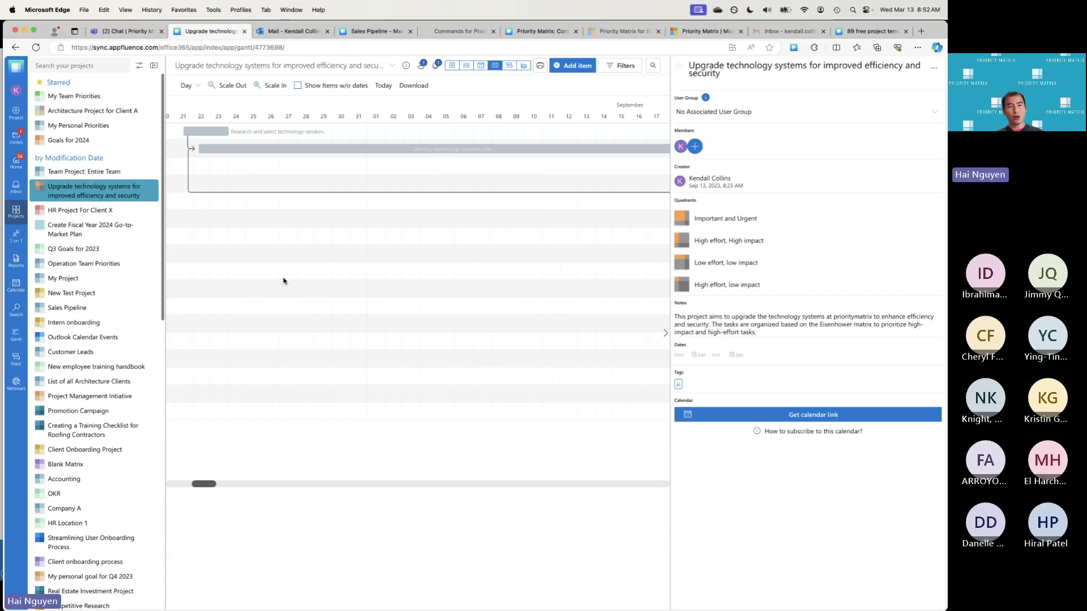
Switch from the Gantt timeline to the Priority Matrix chat in Microsoft Teams
{"action": "left_click", "coordinate": [131, 30]}
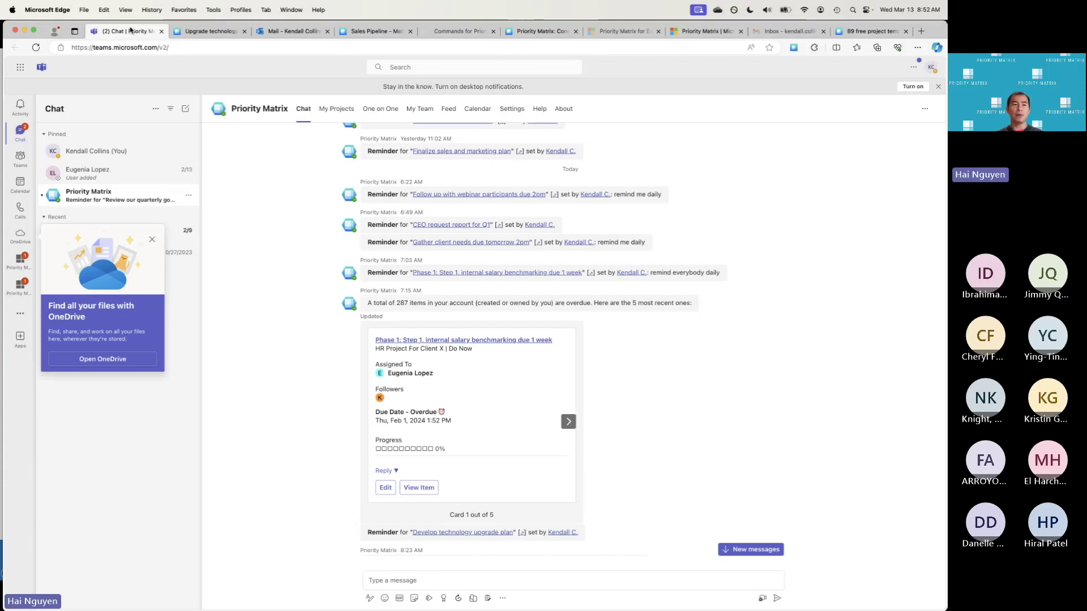
Save 'Test meeting' for Wednesday, March 13, 9:00–9:30 AM in the Teams calendar and view its details
{"action": "left_click", "coordinate": [20, 182]}
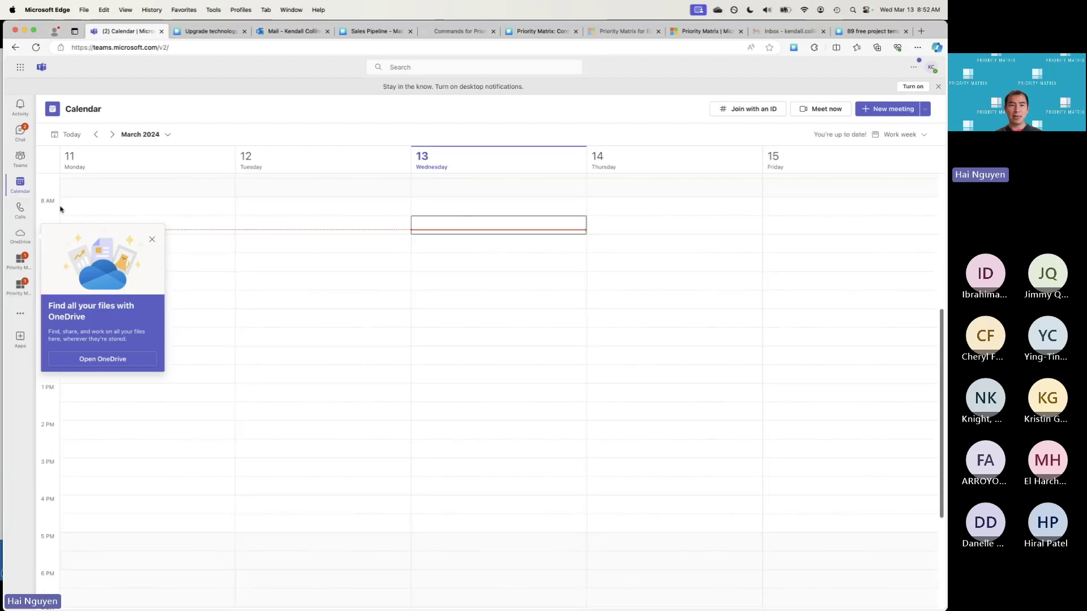
{"action": "left_click", "coordinate": [152, 239]}
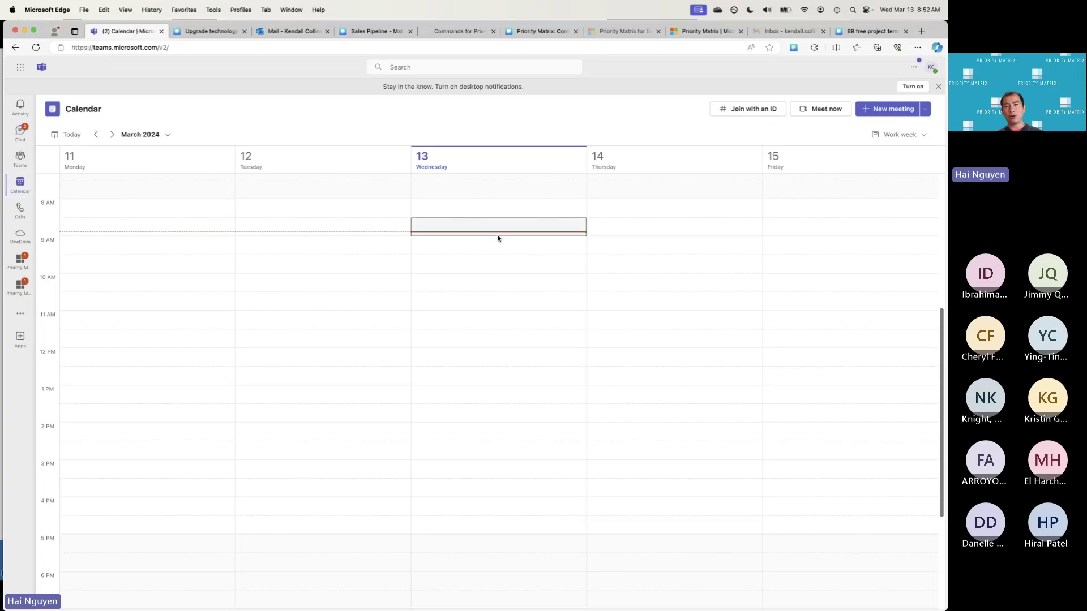
{"action": "left_click", "coordinate": [888, 109]}
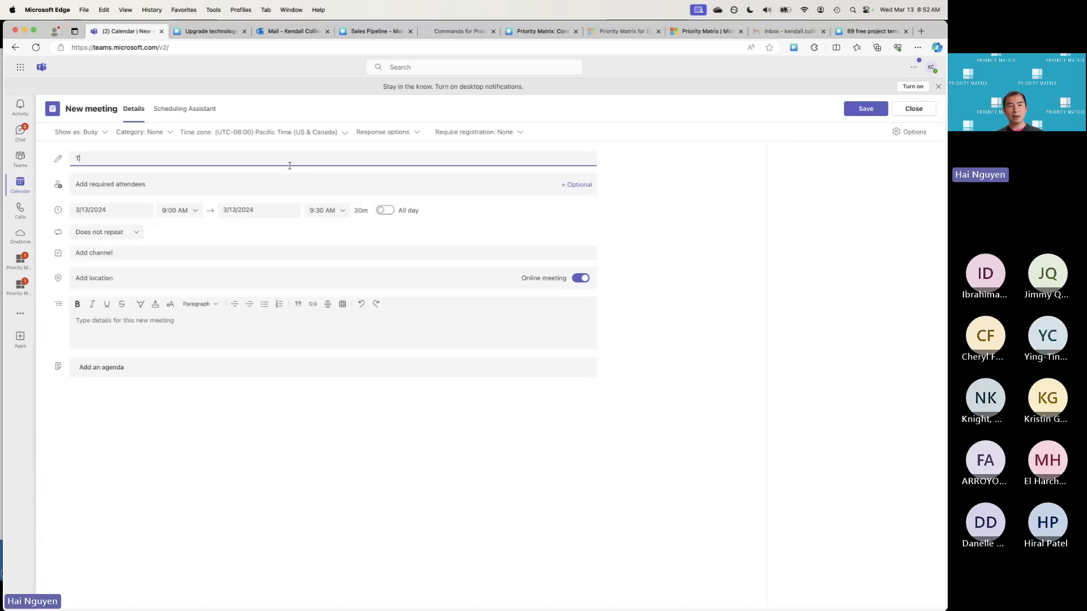
{"action": "type", "text": "Test meeting"}
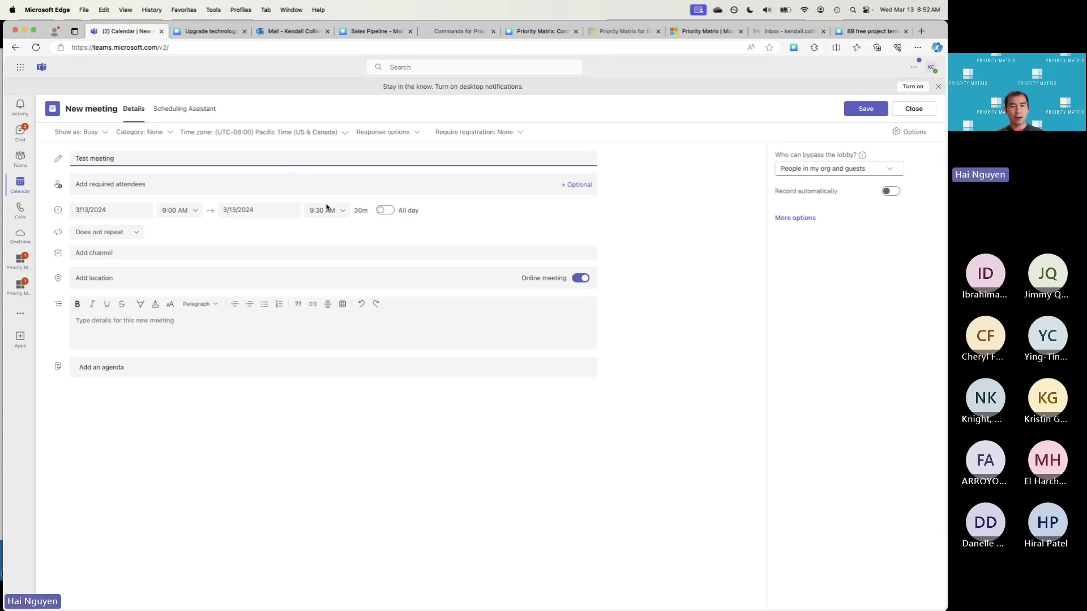
{"action": "left_click", "coordinate": [862, 109]}
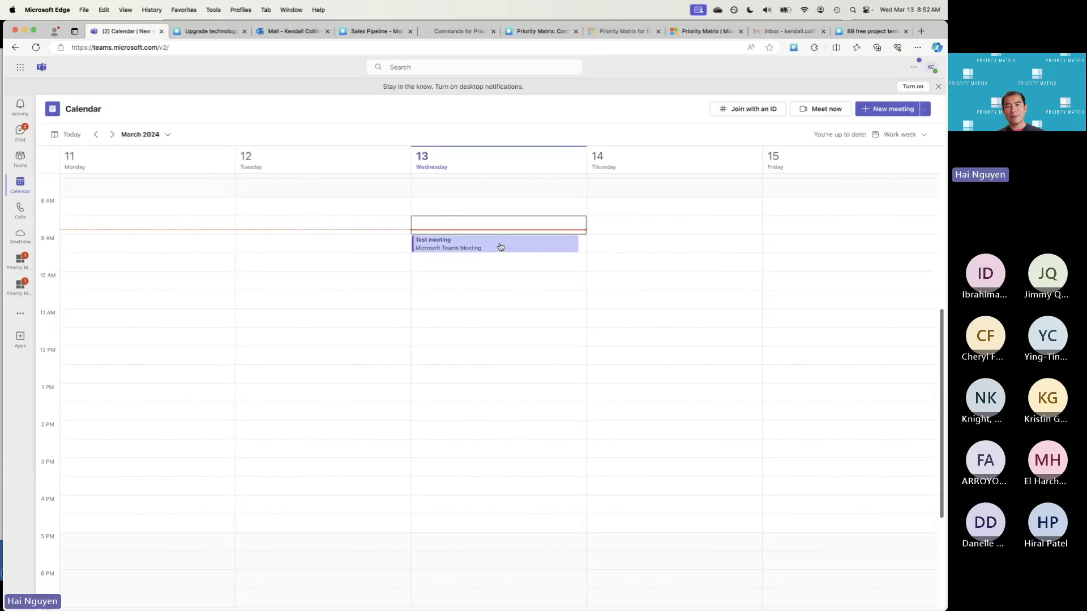
{"action": "left_click", "coordinate": [501, 245]}
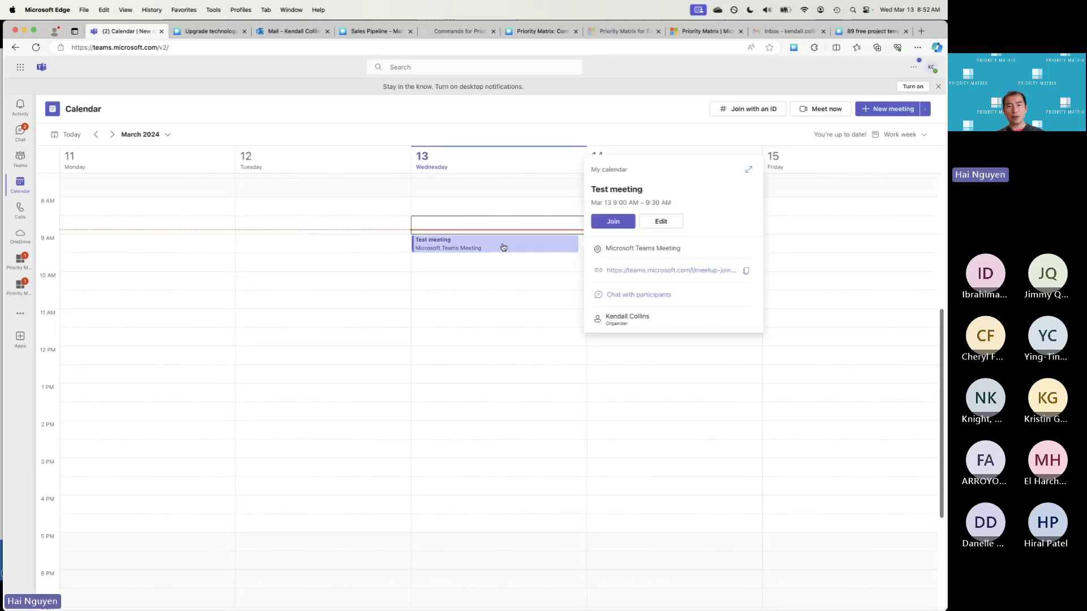
{"action": "left_click", "coordinate": [751, 170]}
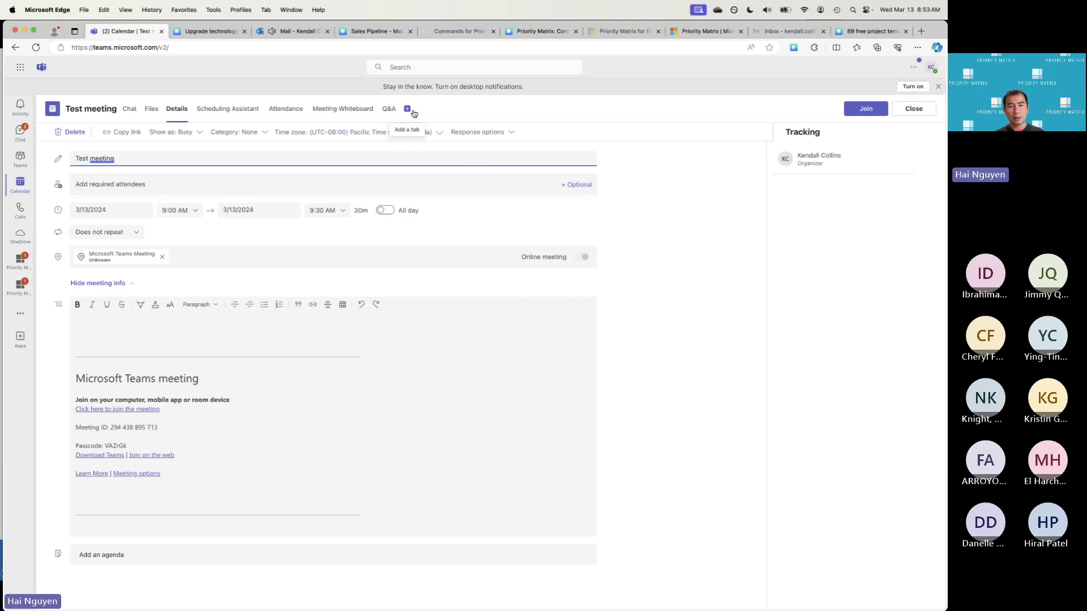
Add the Priority Matrix app to Test meeting as the 'Agenda by Priority Matrix' tab
{"action": "left_click", "coordinate": [408, 108]}
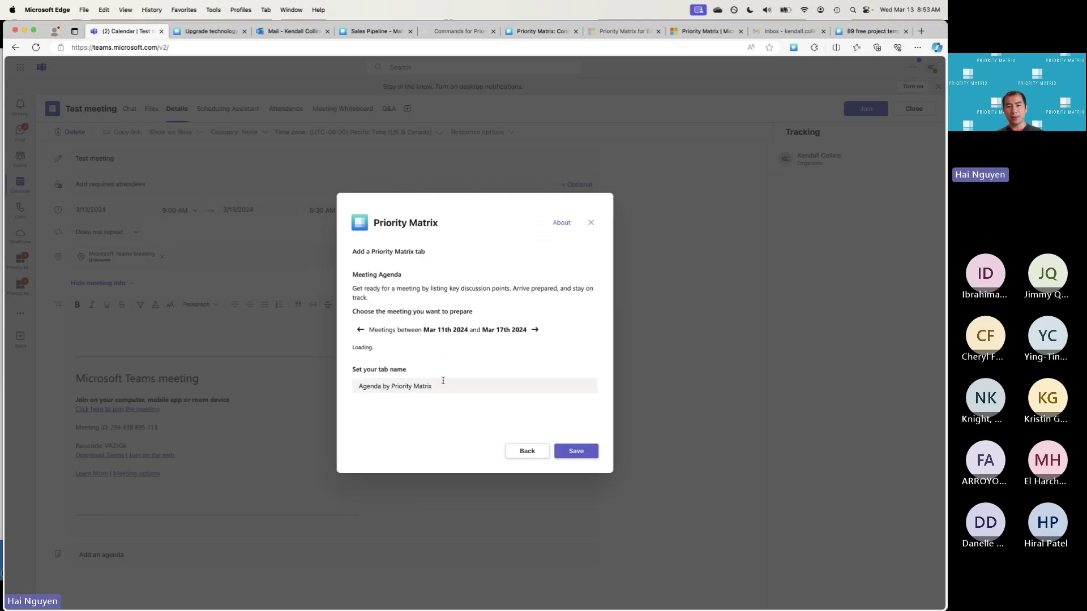
{"action": "left_click", "coordinate": [575, 451]}
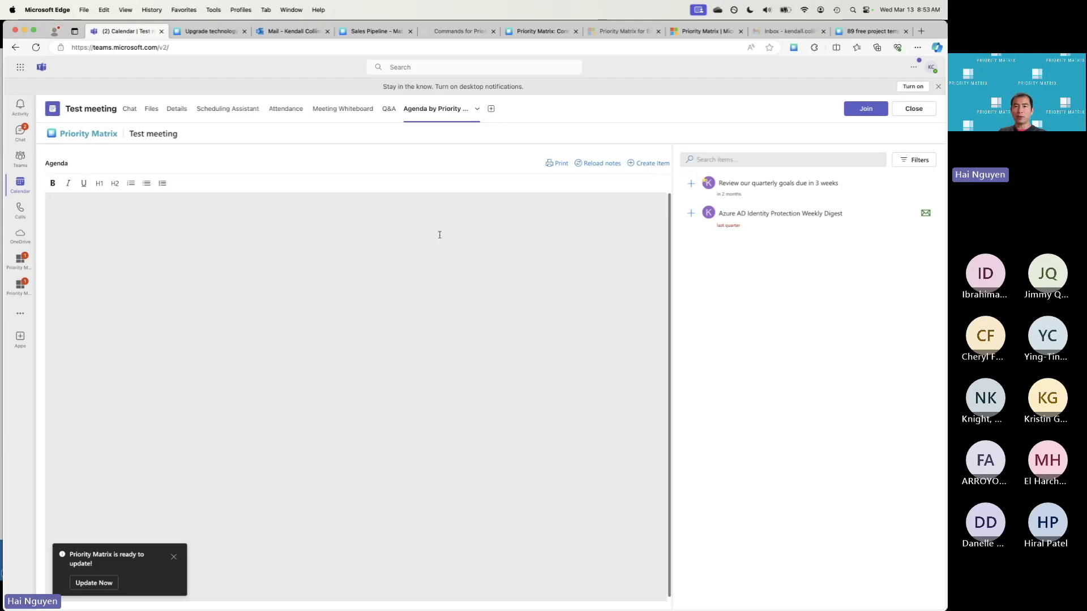
{"action": "left_click", "coordinate": [651, 166]}
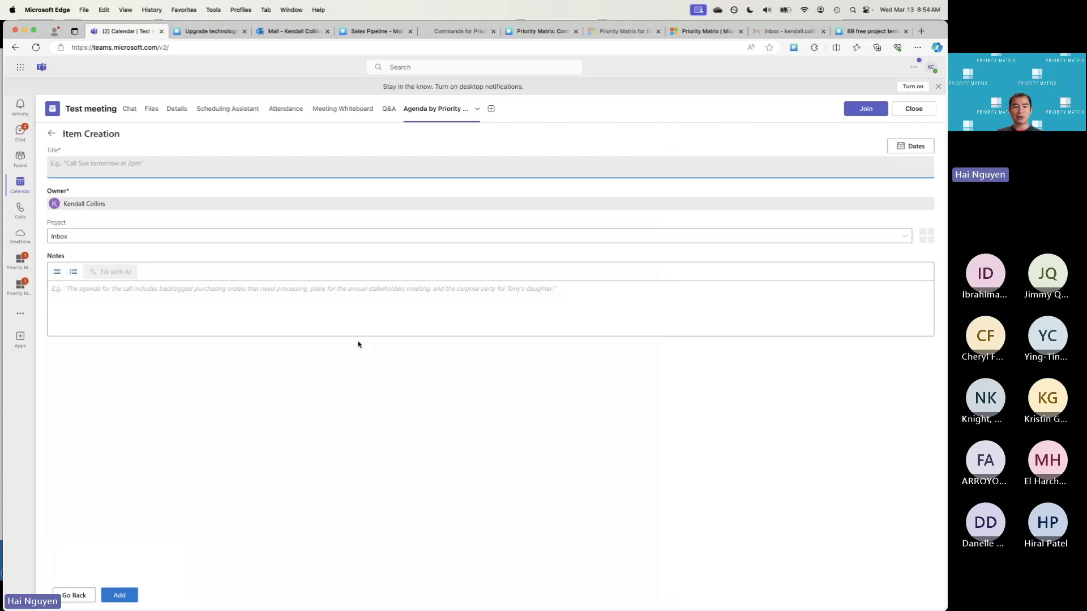
{"action": "left_click", "coordinate": [69, 592]}
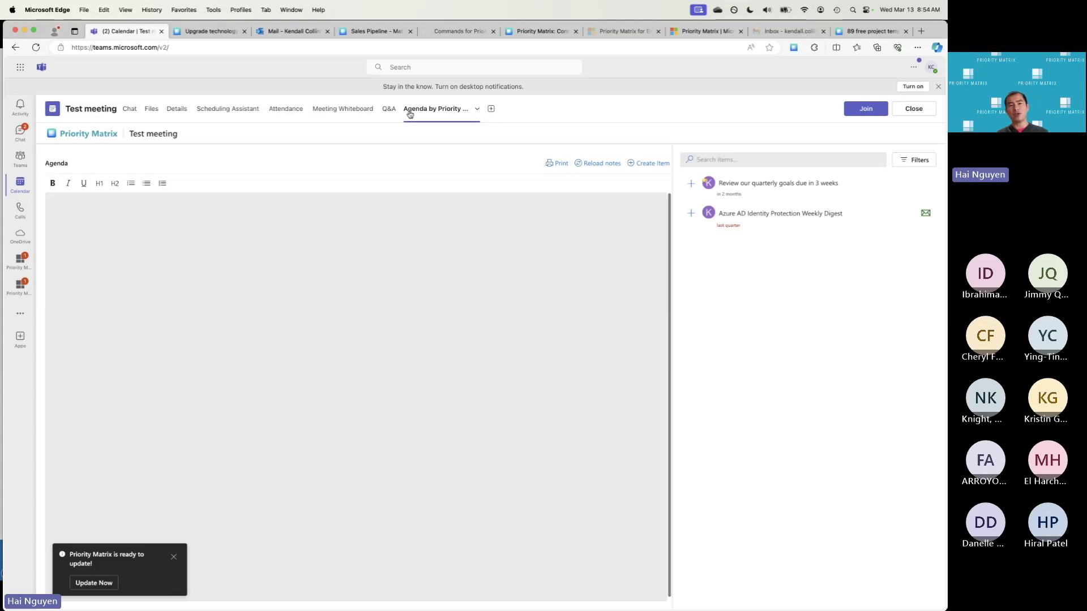
{"action": "left_click", "coordinate": [476, 298]}
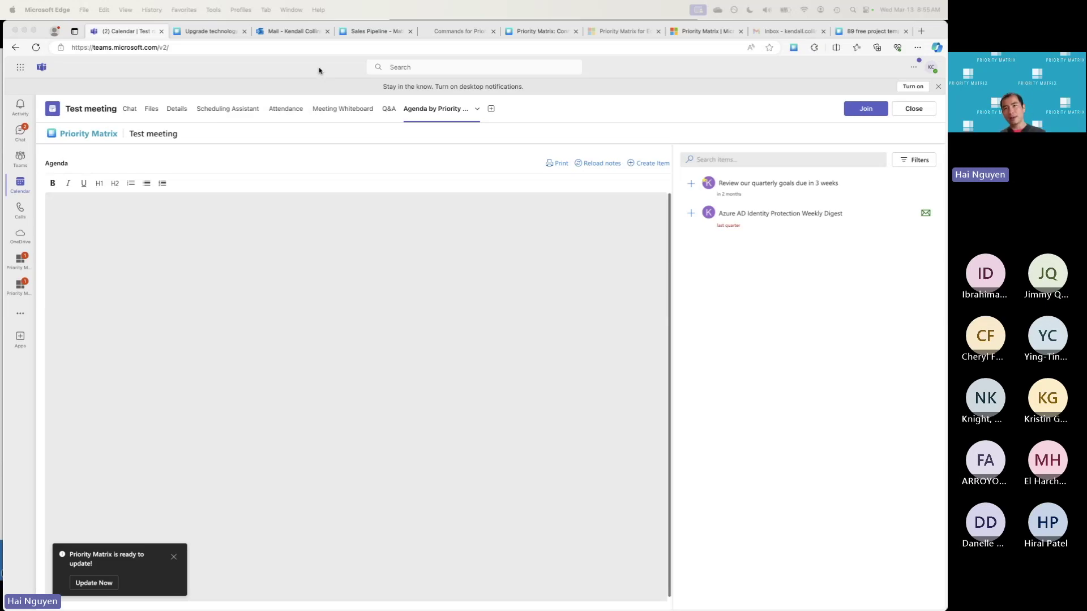
Open the Roofing customer request email in Outlook and dismiss the meeting reminder
{"action": "left_click", "coordinate": [294, 34]}
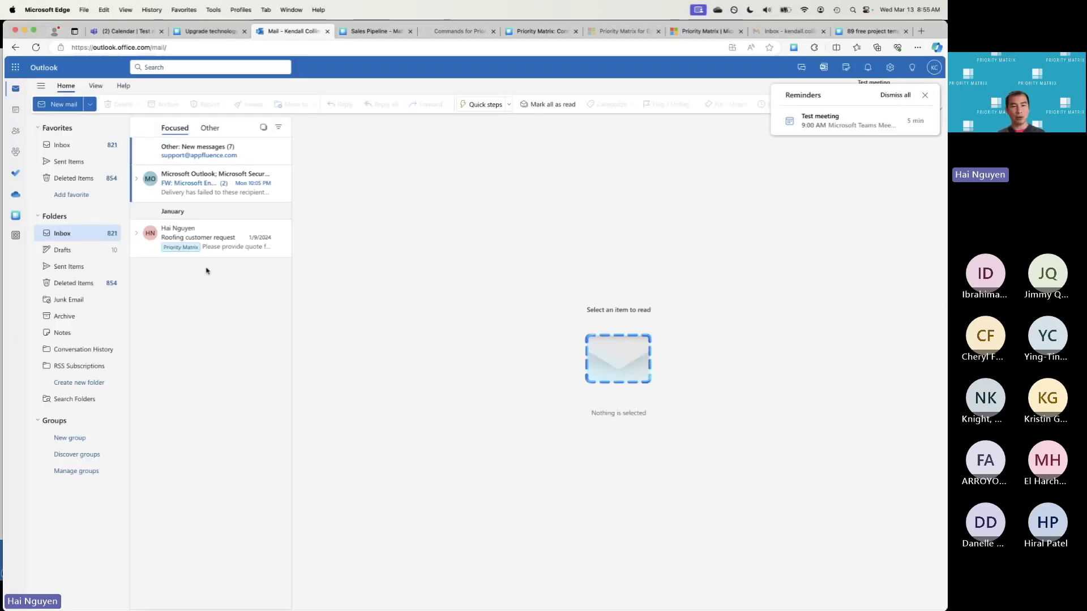
{"action": "left_click", "coordinate": [206, 240]}
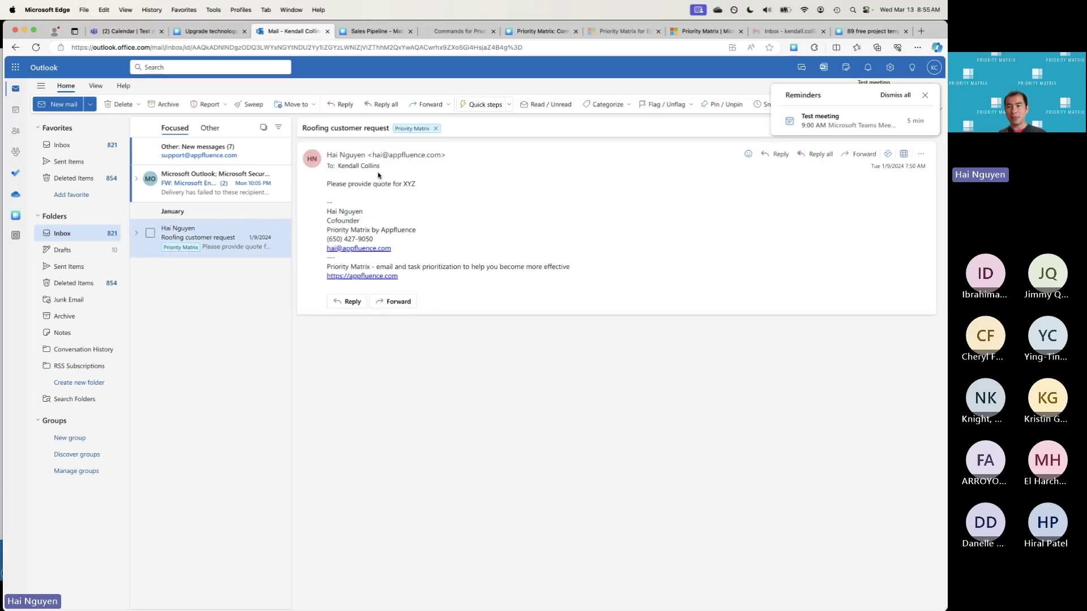
{"action": "left_click", "coordinate": [925, 95]}
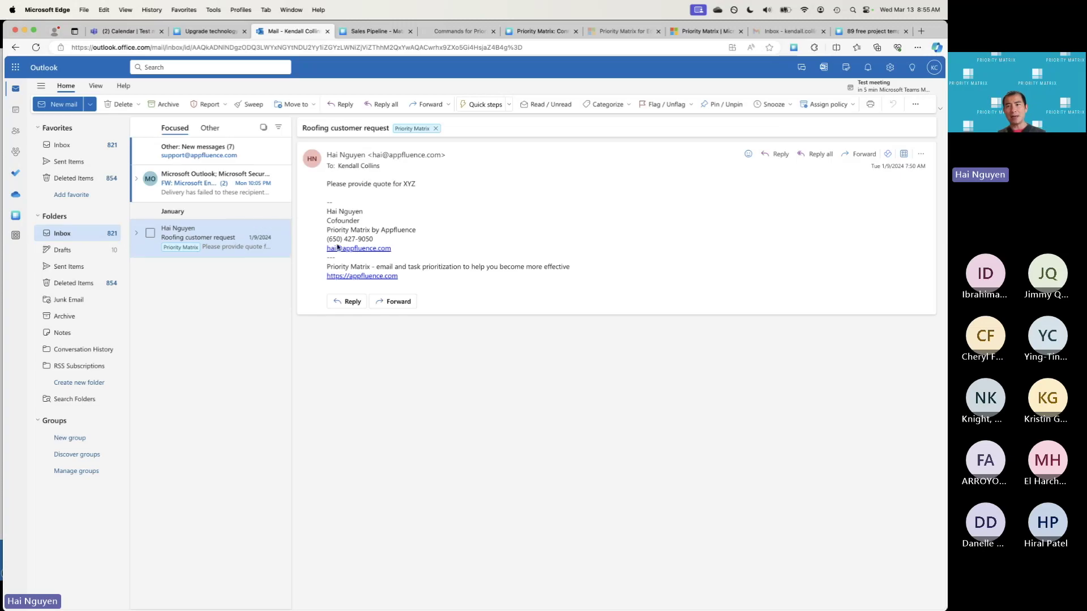
Capture the email with the Priority Matrix add-in, prefilling its name and notes
{"action": "left_click", "coordinate": [904, 154]}
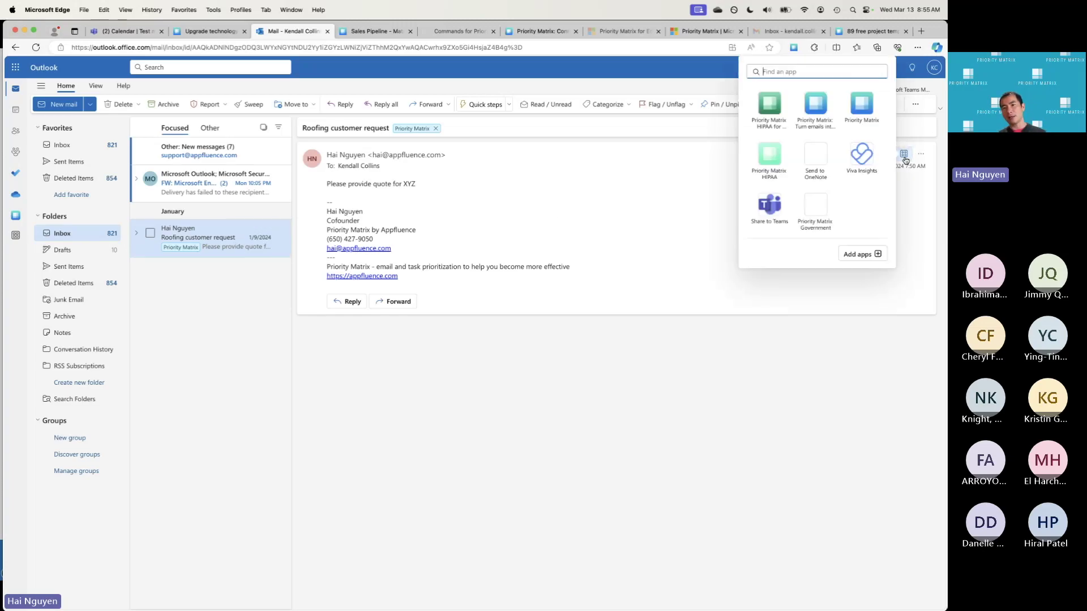
{"action": "left_click", "coordinate": [821, 109]}
{"action": "left_click", "coordinate": [850, 202]}
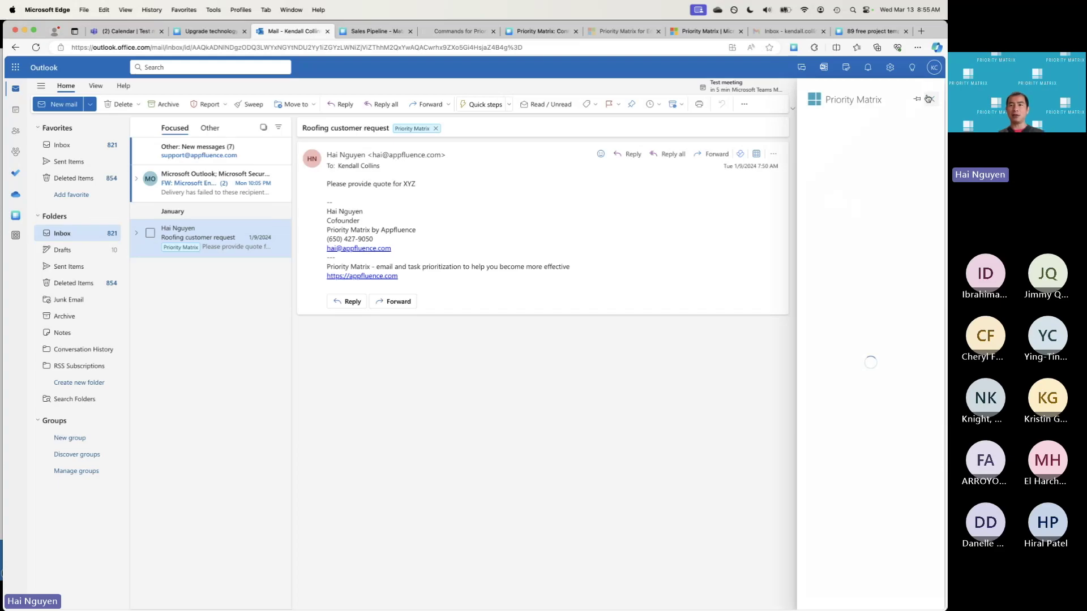
{"action": "left_click", "coordinate": [905, 130]}
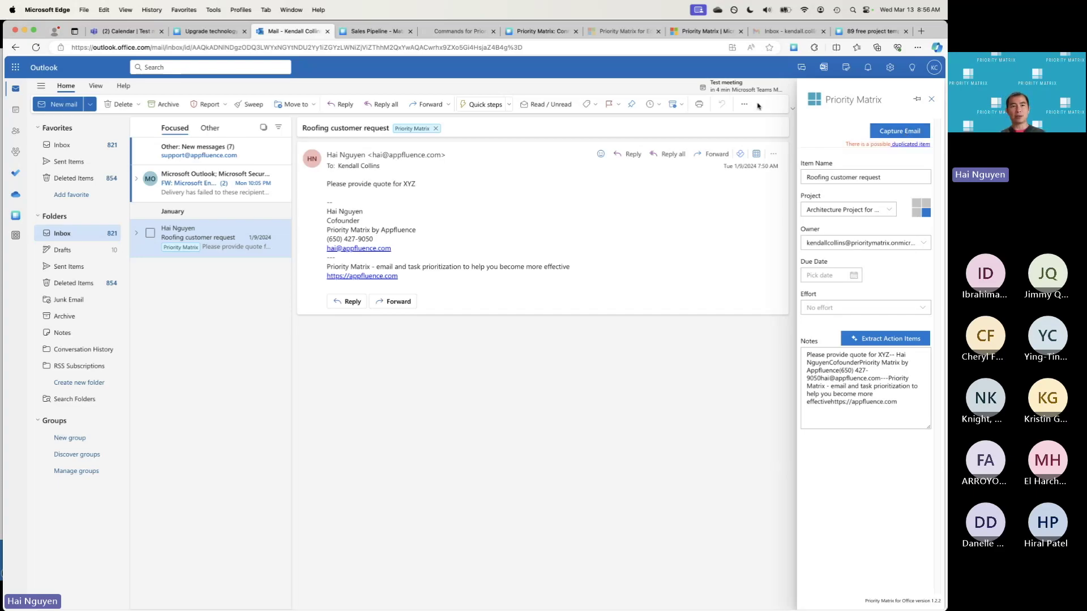
Show the Upgrade technology systems project as a four-quadrant matrix and bring up its options menu
{"action": "left_click", "coordinate": [210, 31]}
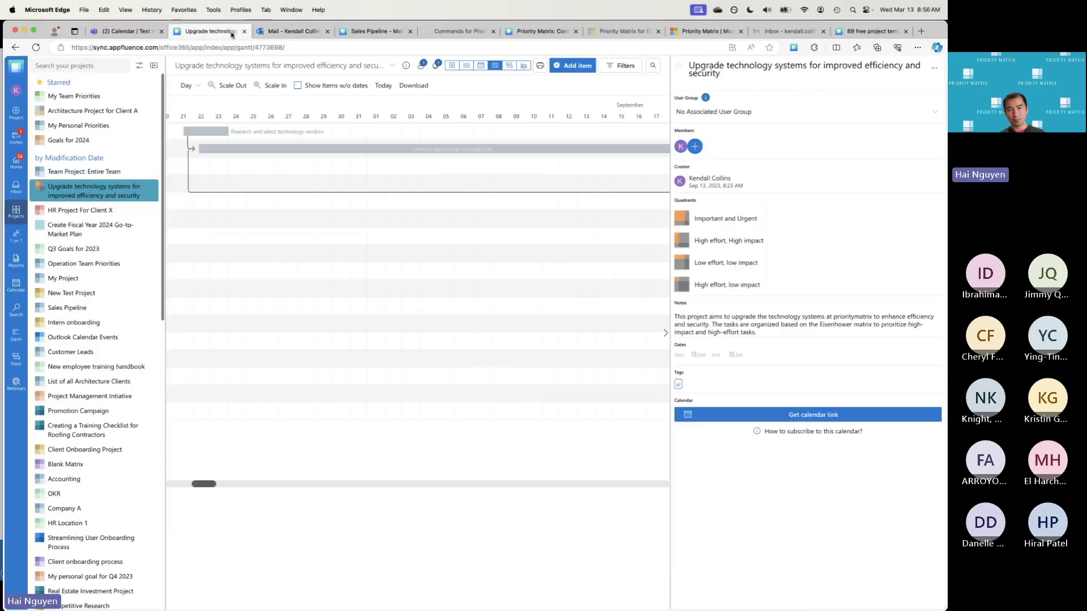
{"action": "left_click", "coordinate": [75, 191]}
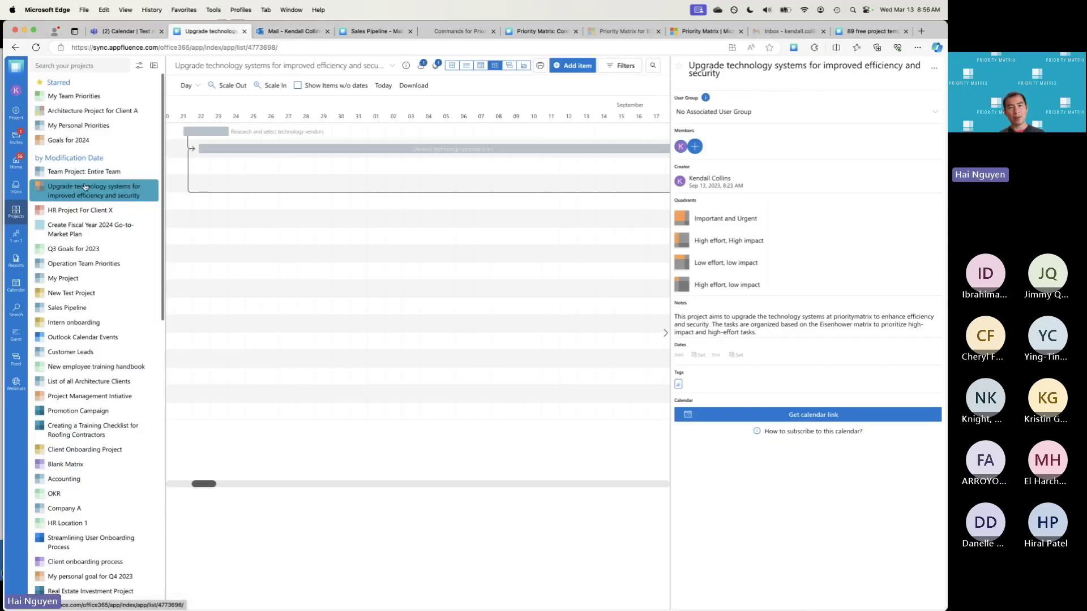
{"action": "left_click", "coordinate": [424, 66]}
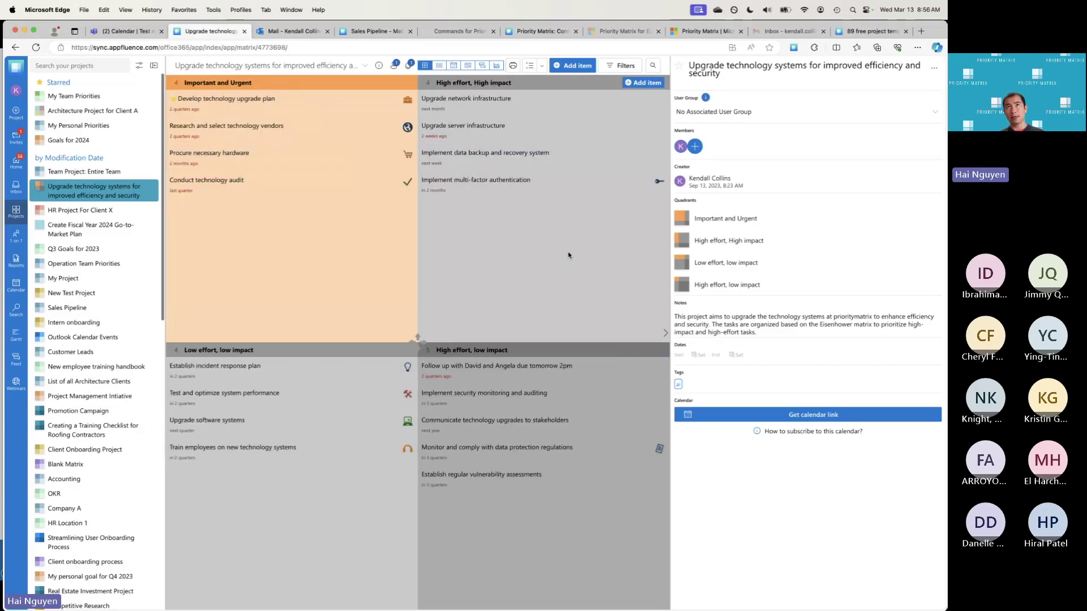
{"action": "left_click", "coordinate": [934, 68]}
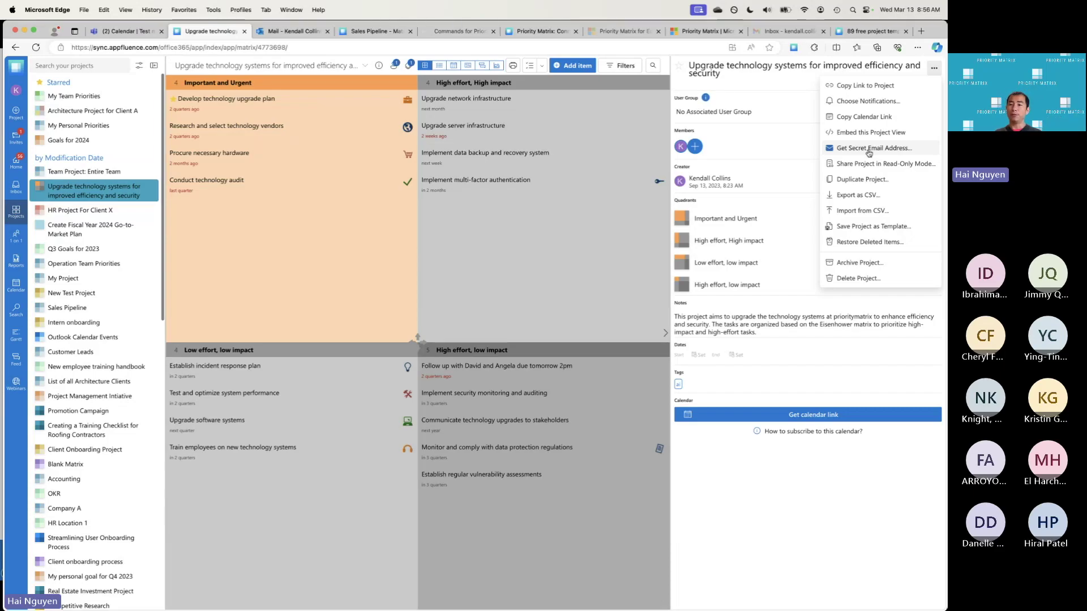
{"action": "left_click", "coordinate": [869, 149]}
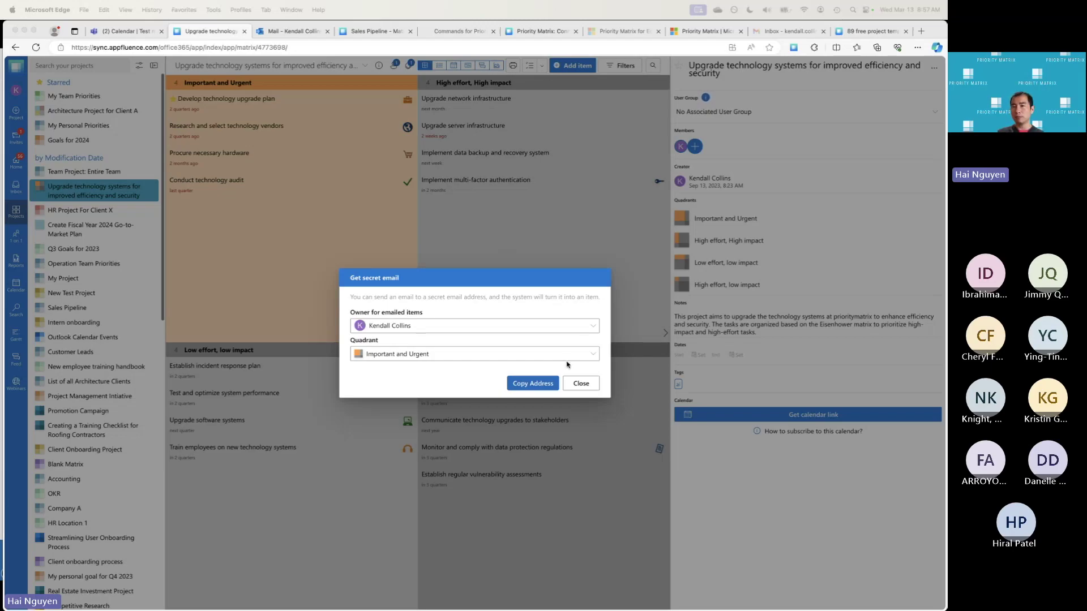
{"action": "left_click", "coordinate": [588, 384]}
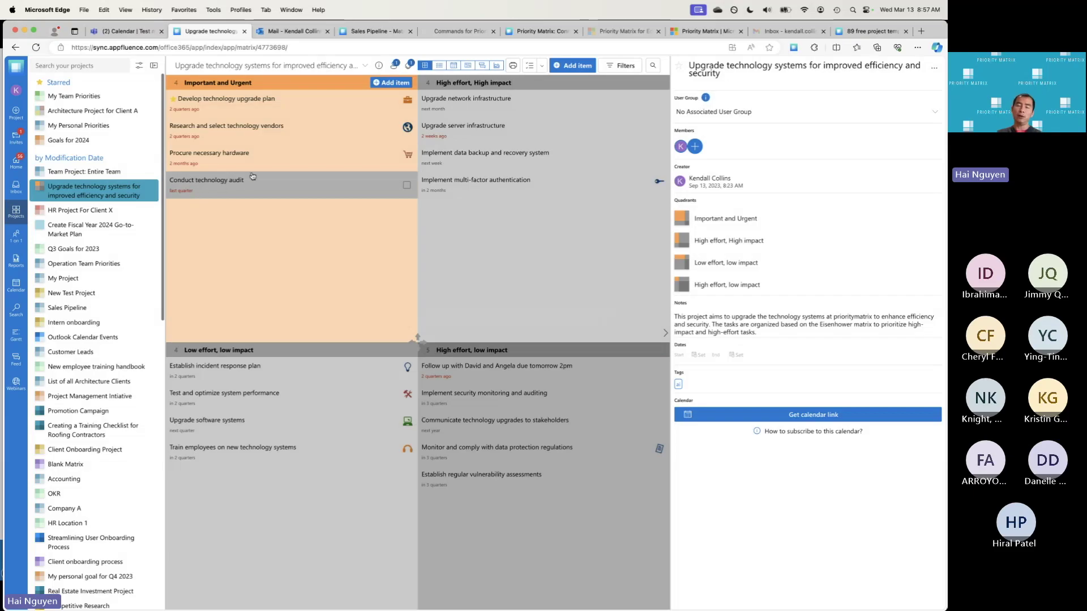
Start Create Project, then escape the template screen to land on the Your Projects list
{"action": "left_click", "coordinate": [406, 185]}
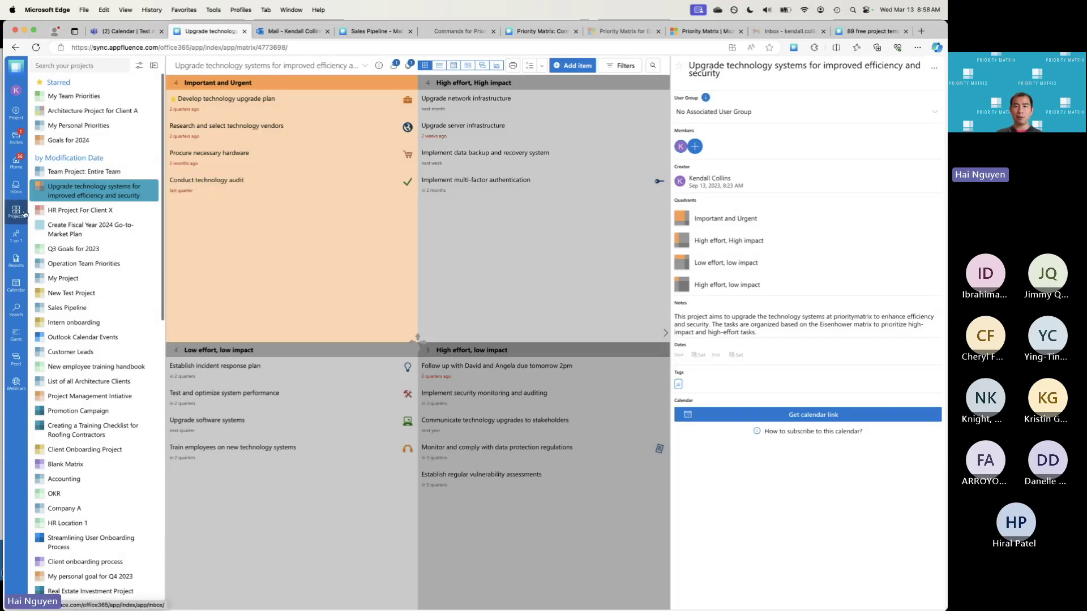
{"action": "mouse_move", "coordinate": [18, 218]}
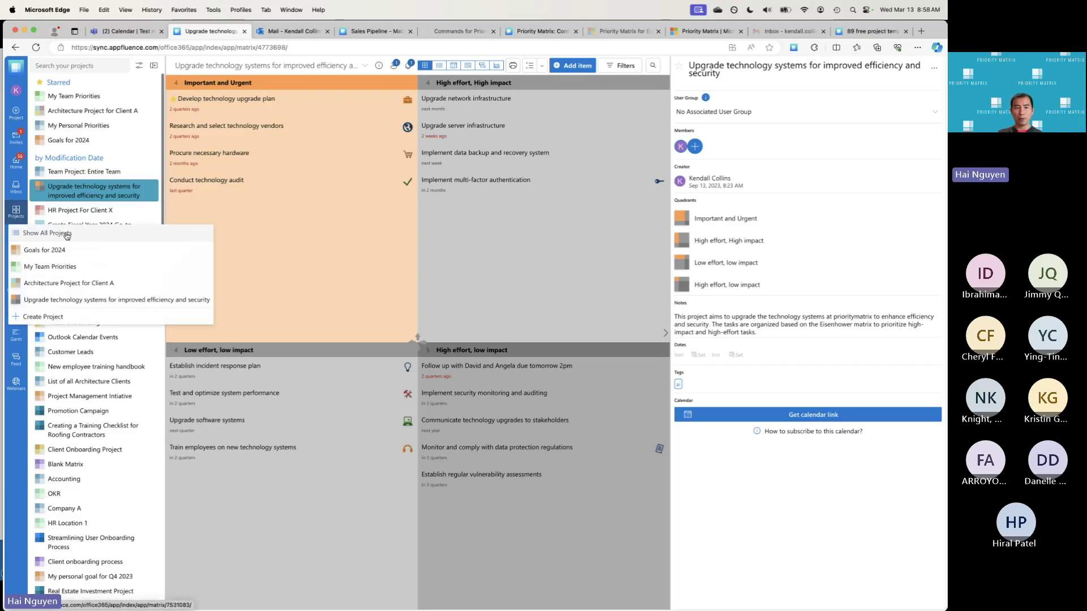
{"action": "left_click", "coordinate": [52, 317]}
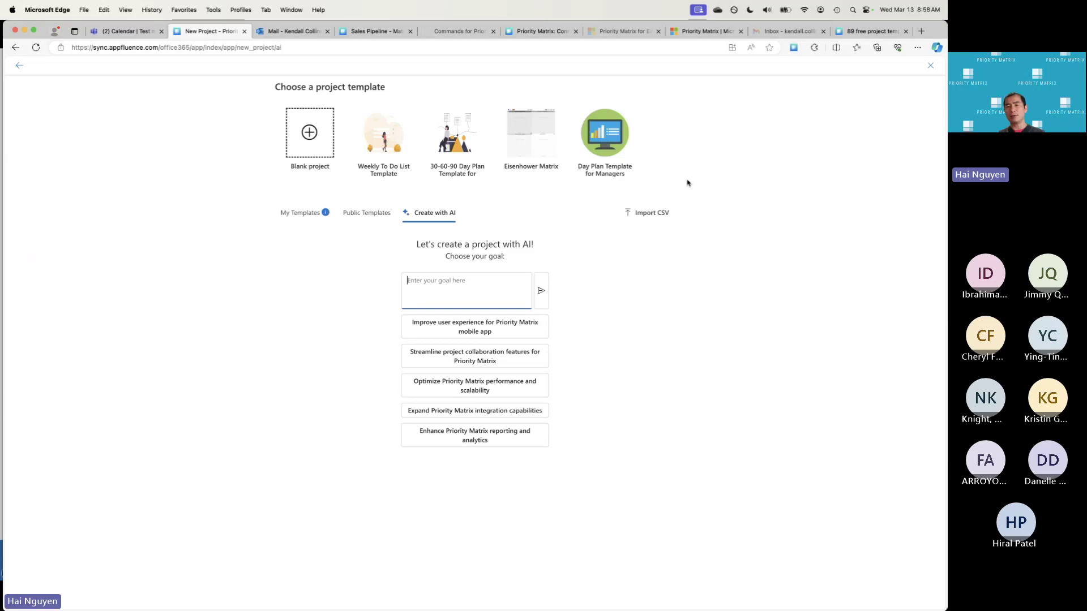
{"action": "key", "text": "Escape"}
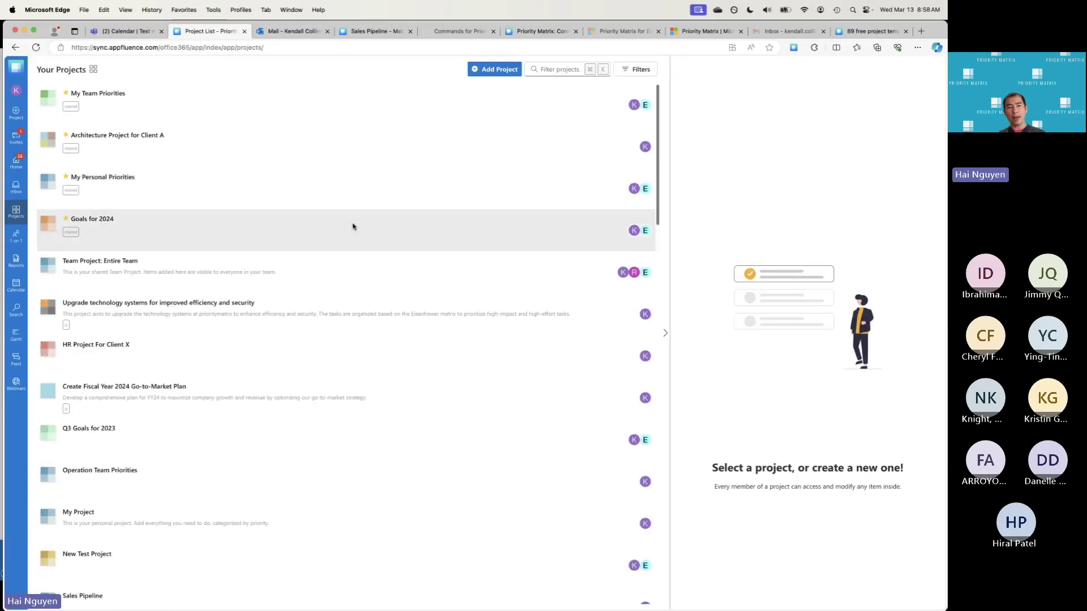
Open Architecture Project for Client A's Roofing customer request item and show the captured email notes
{"action": "left_click", "coordinate": [133, 137]}
{"action": "left_click", "coordinate": [133, 137]}
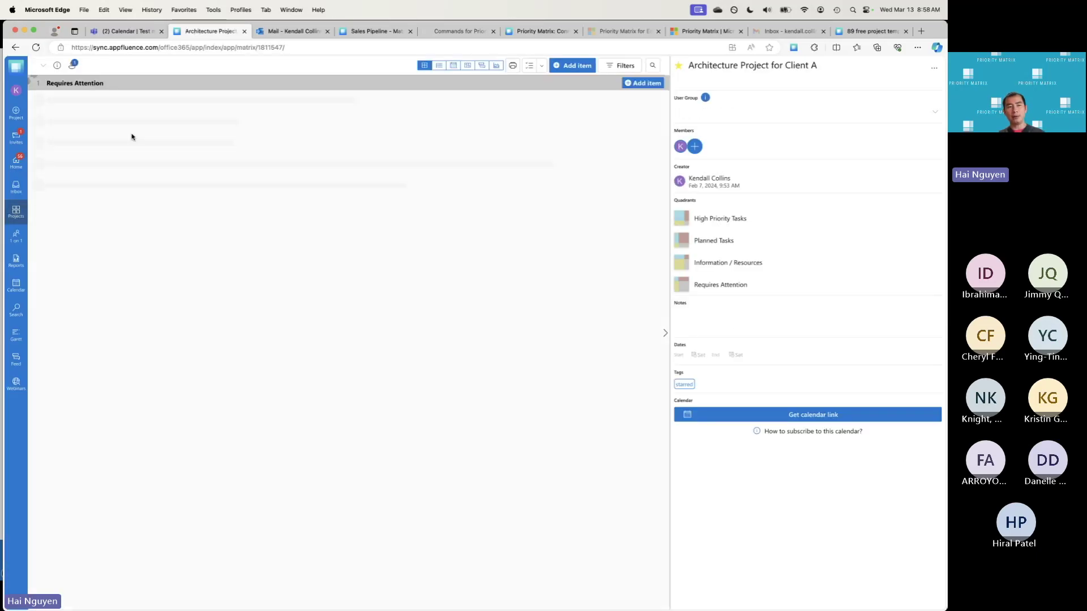
{"action": "left_click", "coordinate": [485, 368]}
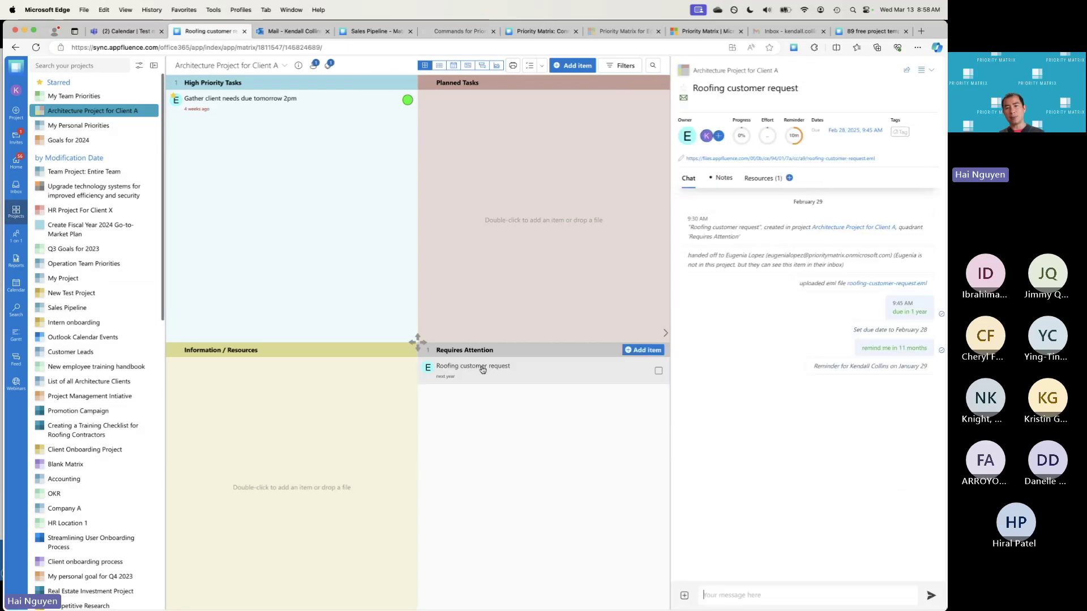
{"action": "left_click", "coordinate": [725, 179]}
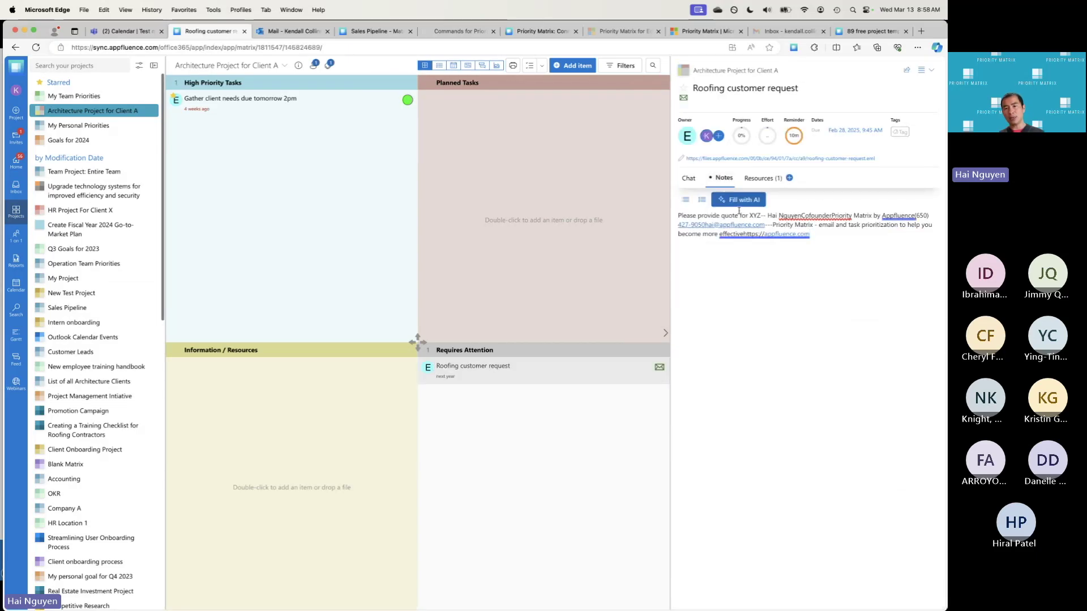